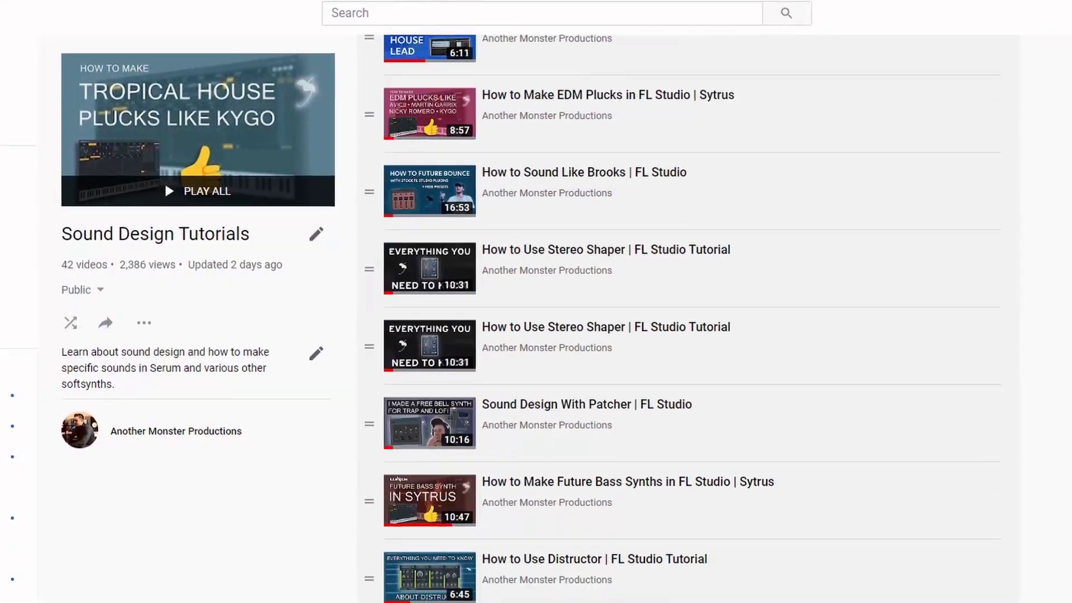
- Scroll down the Sound Design Tutorials playlist page to reveal its later videos
scroll(164, 181, "down", 15)
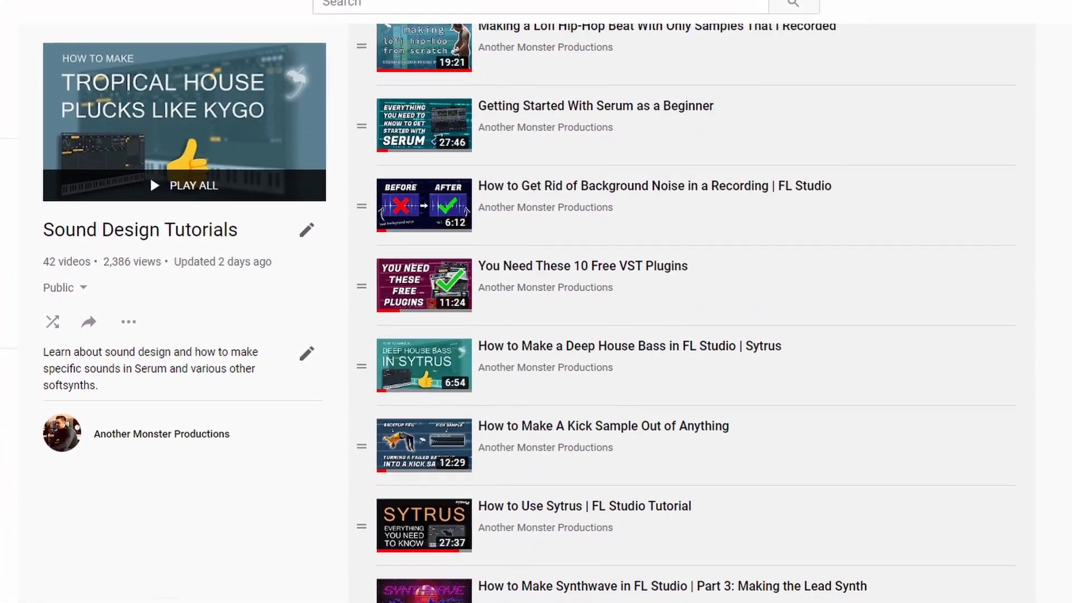
scroll(149, 175, "down", 13)
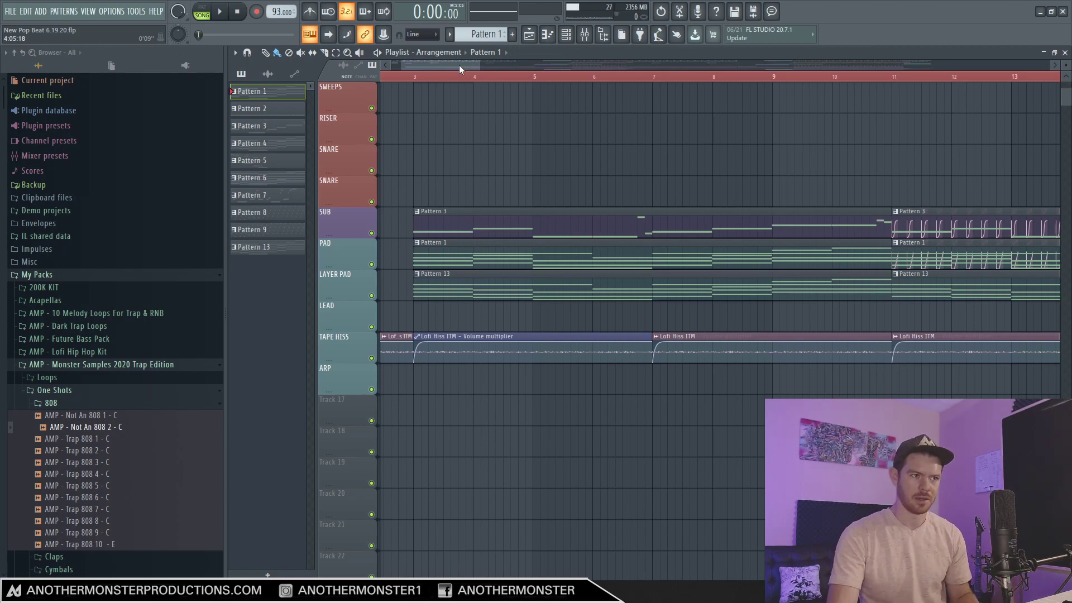
- Play the arrangement from bar 3, then stop playback
left_click(415, 77)
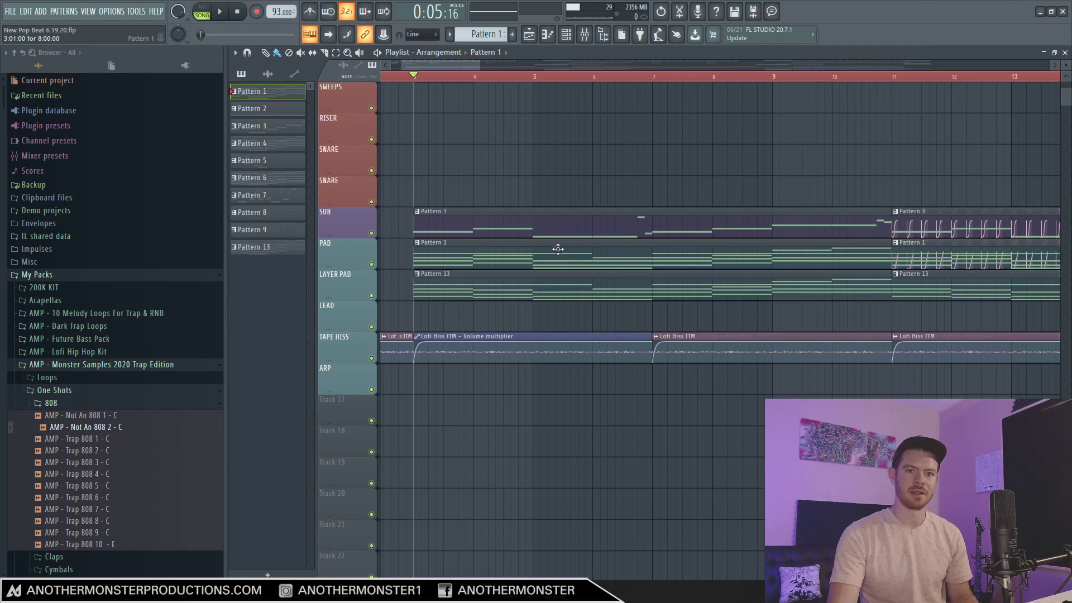
scroll(558, 249, "up", 1)
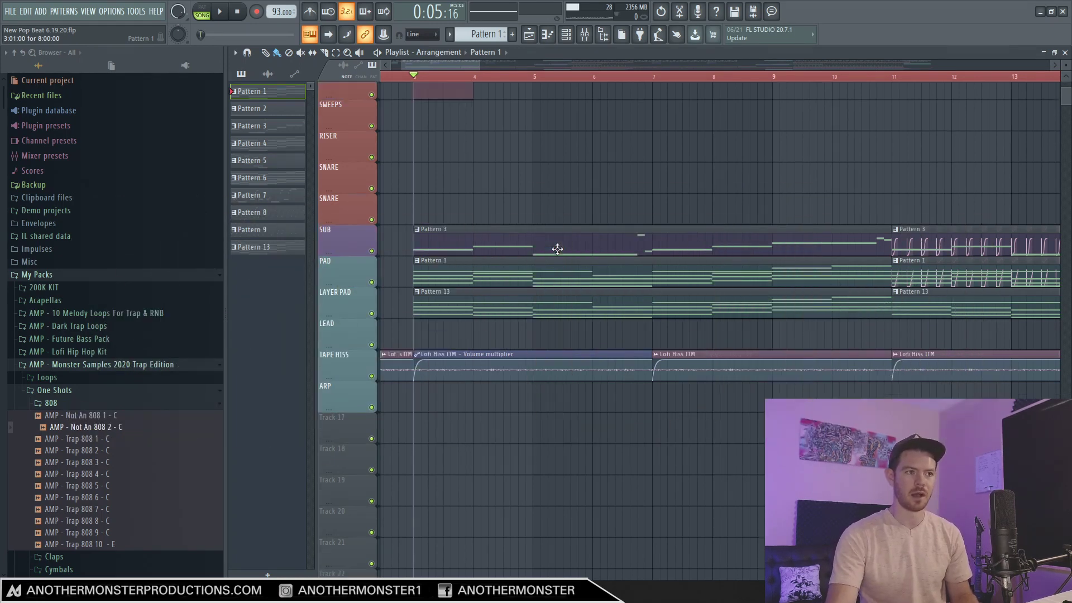
scroll(558, 249, "up", 5)
key("space")
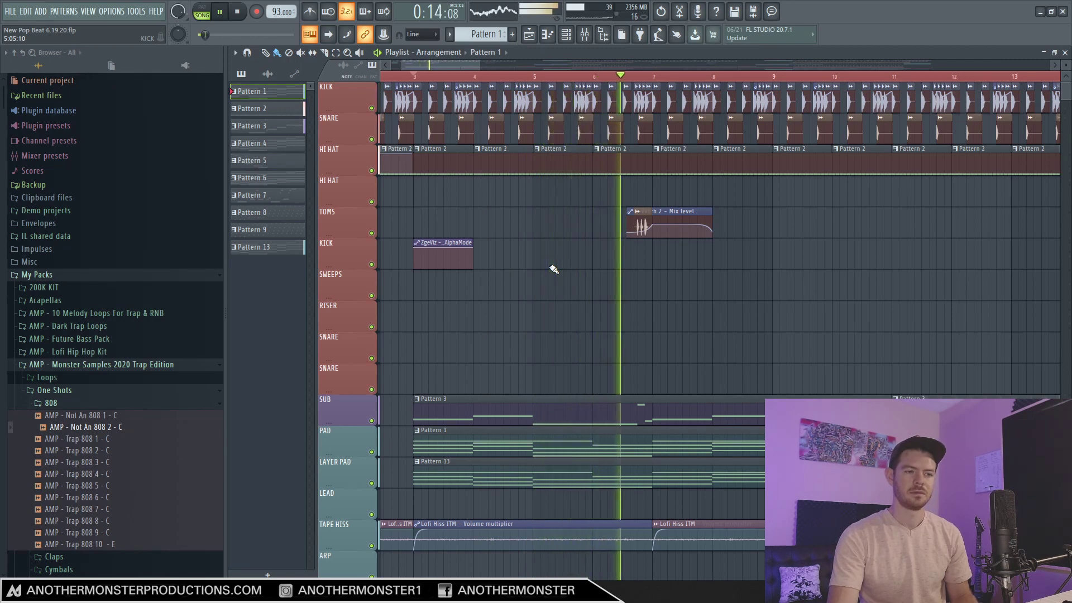
key("space")
- Play the arrangement again from bar 11, then stop it
scroll(432, 319, "down", 1)
scroll(432, 320, "right", 4)
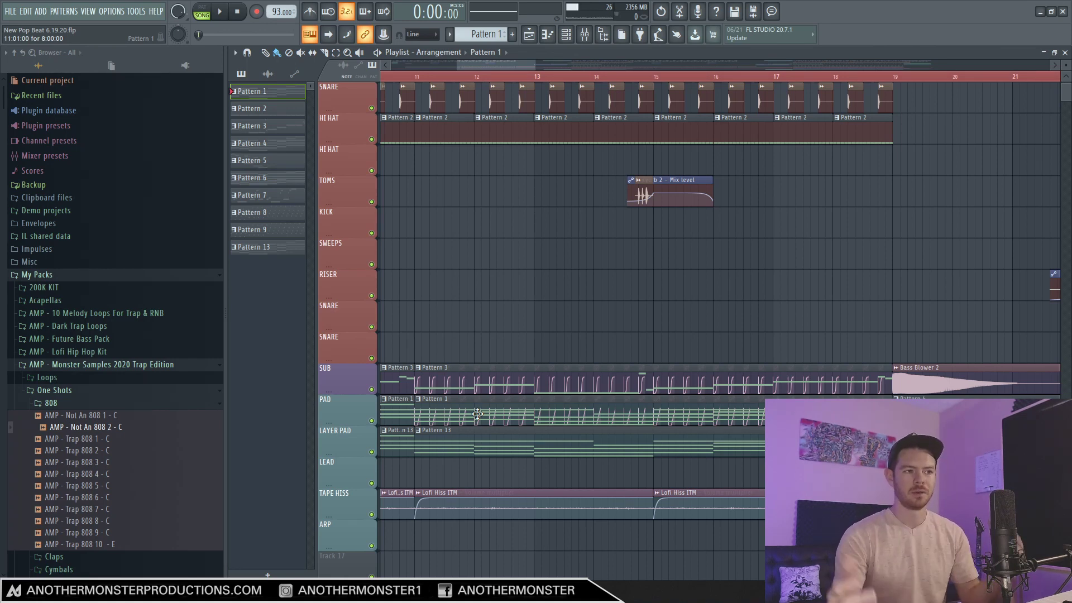
left_click(416, 74)
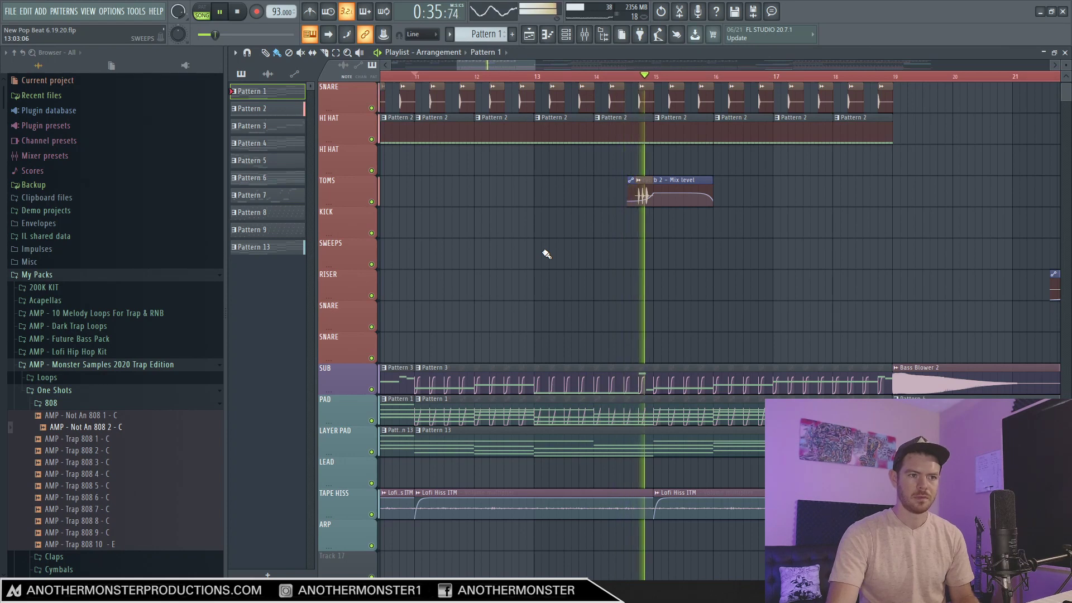
key("space")
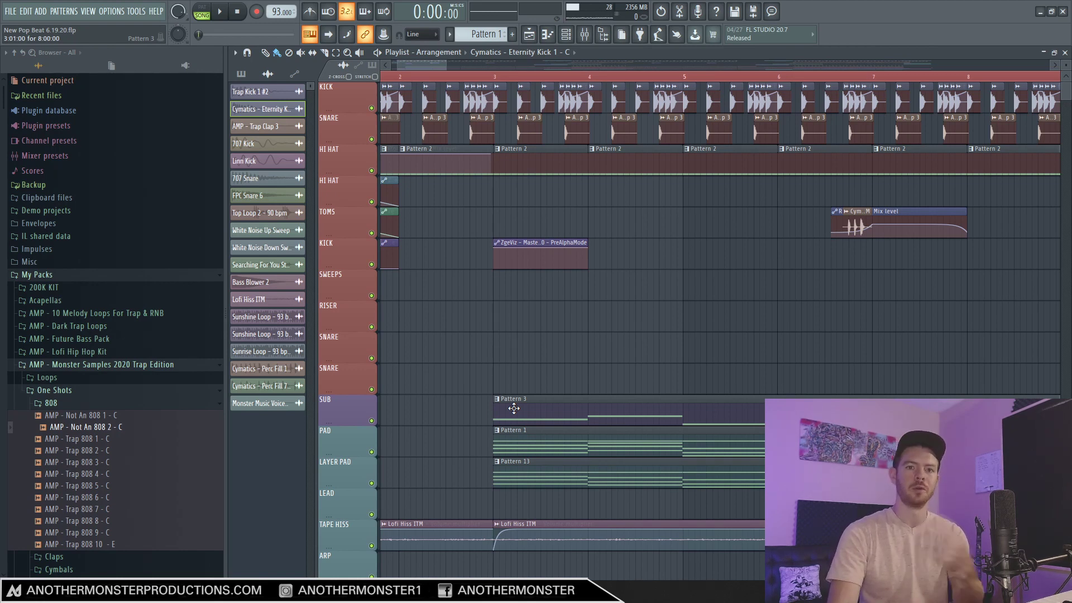
- Open the Helm sub bass from Pattern 3 and route it to free mixer track 13, shown in the mixer
scroll(525, 402, "down", 1)
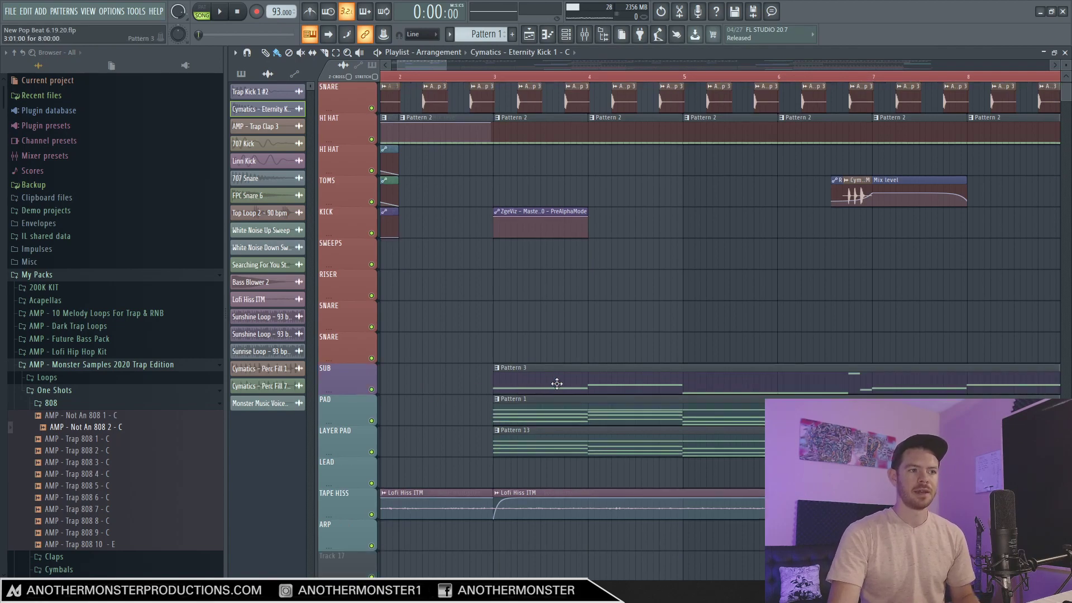
double_click(556, 383)
left_click(312, 299)
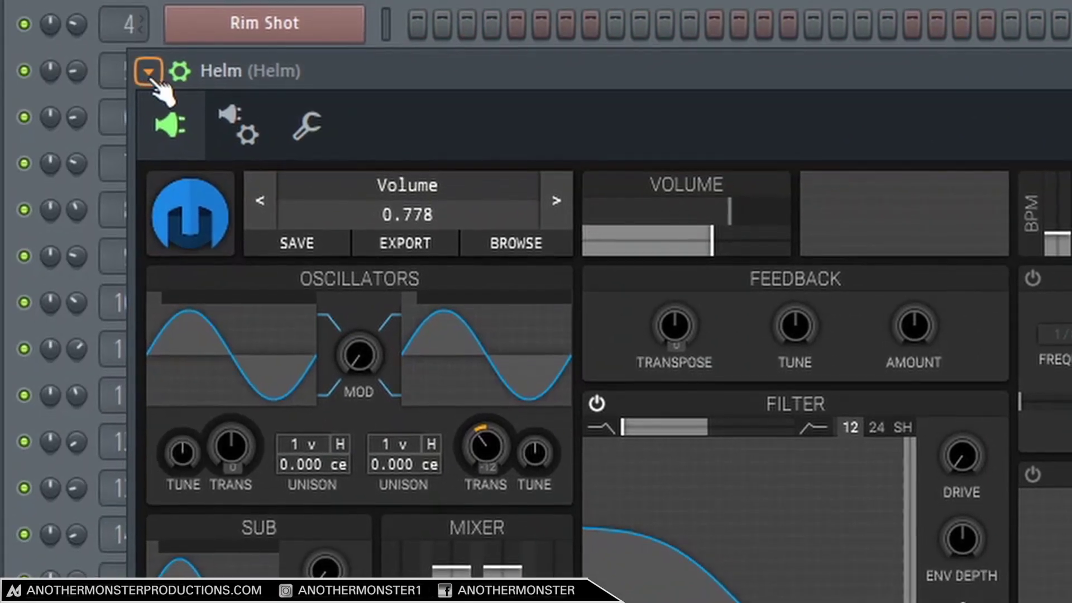
left_click(148, 71)
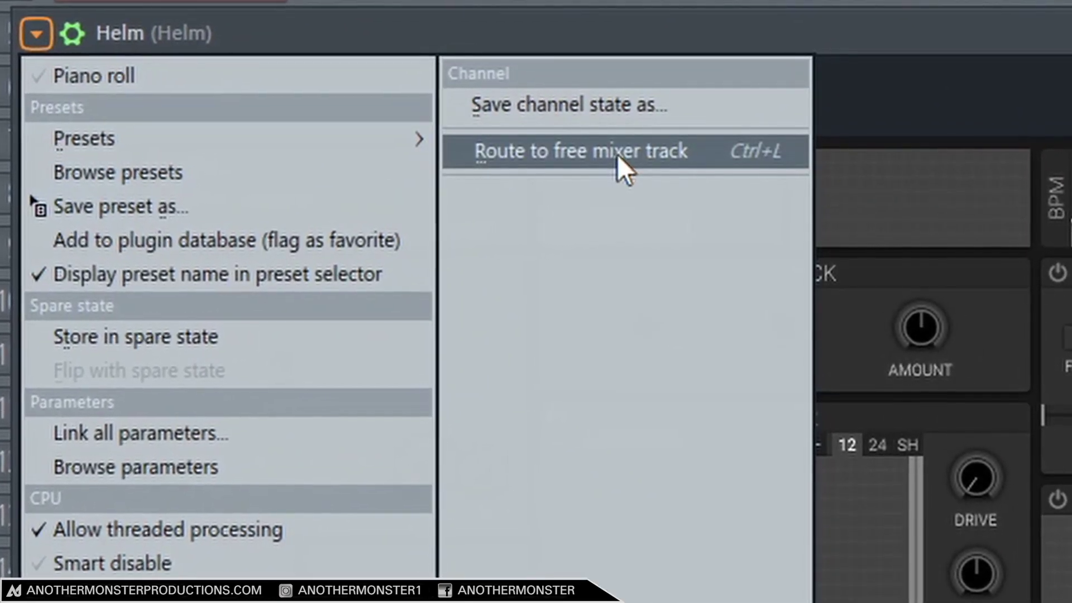
left_click(615, 156)
left_click(584, 35)
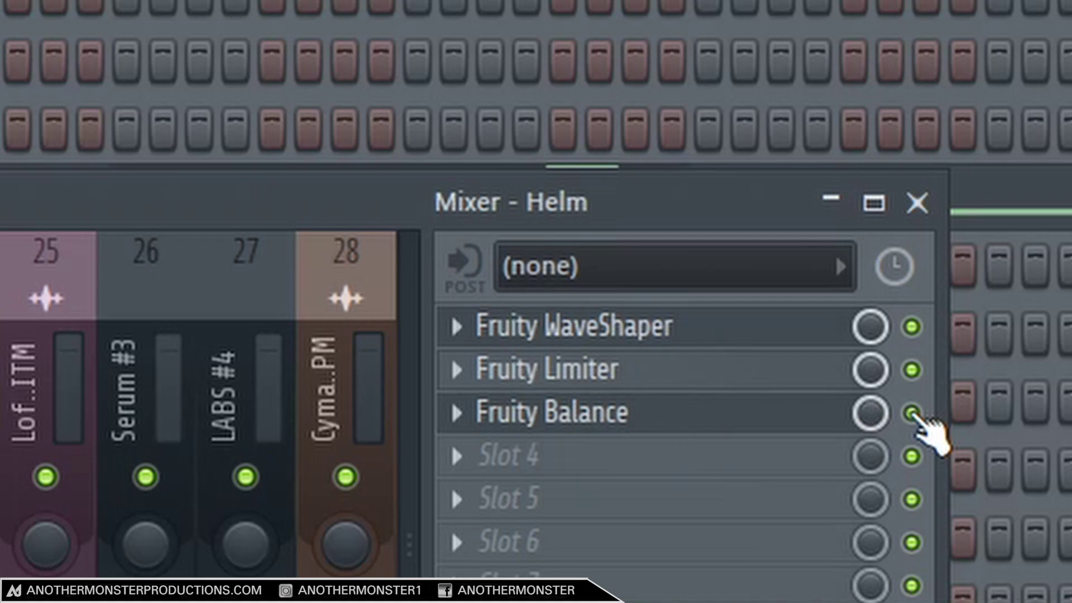
- Bypass slot 3's Fruity Balance on Helm's track and load a new Fruity Balance into slot 4
left_click(912, 413)
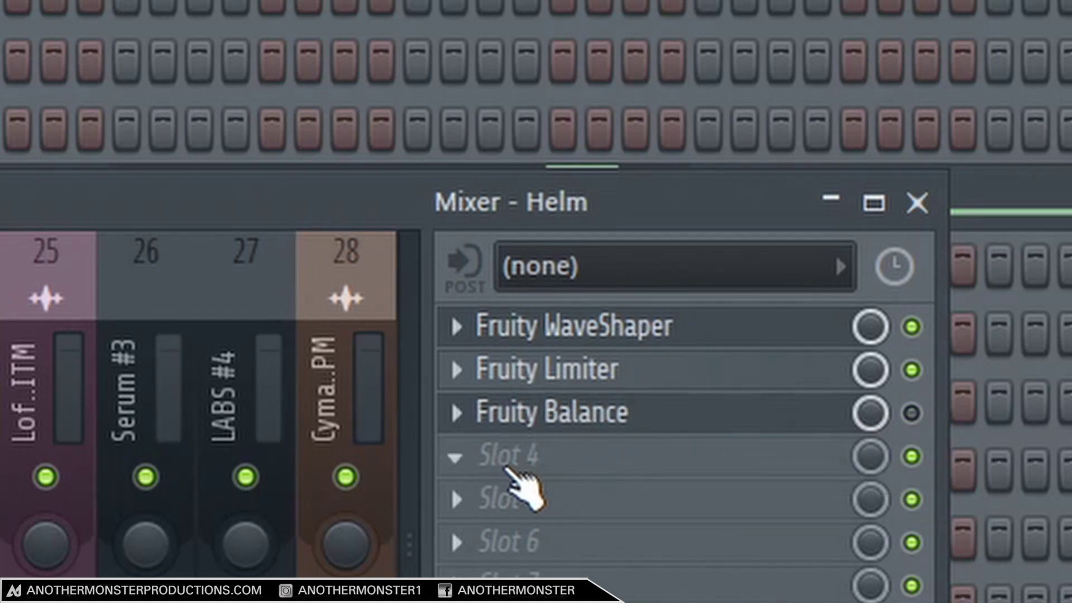
left_click(529, 453)
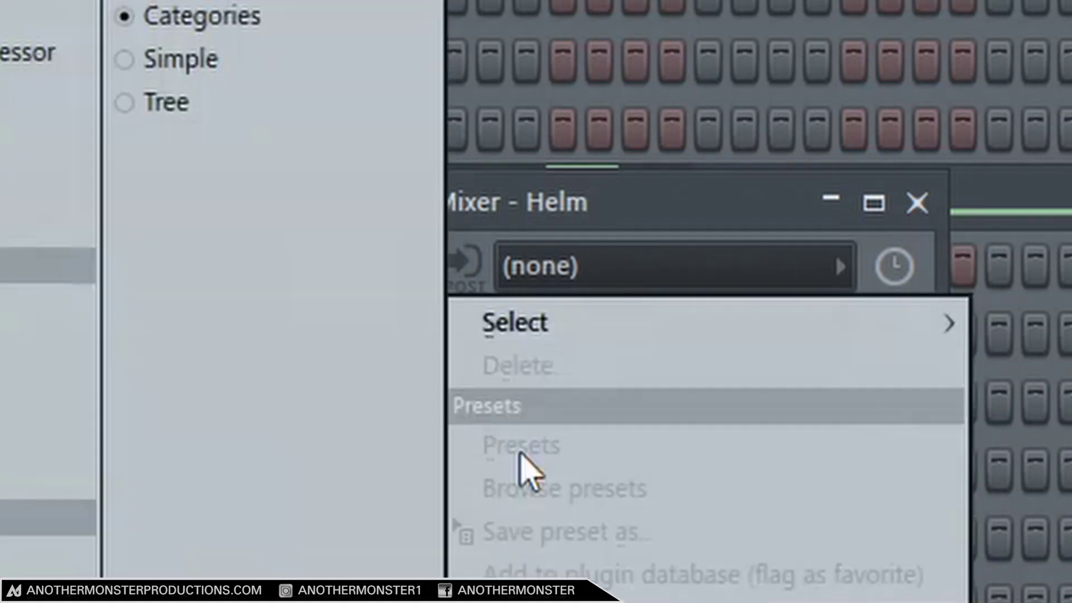
mouse_move(558, 329)
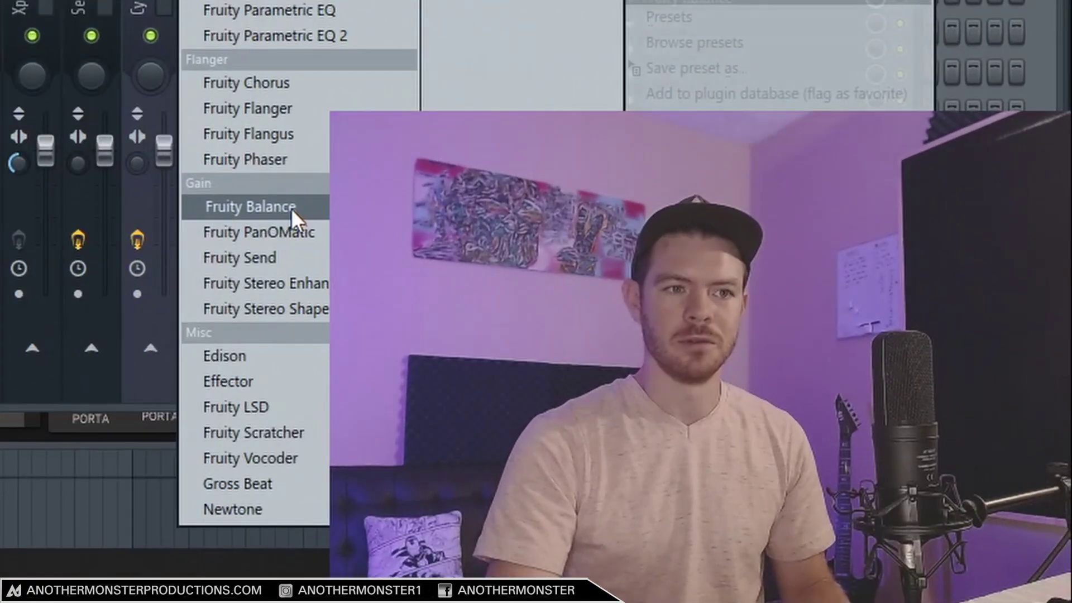
left_click(291, 209)
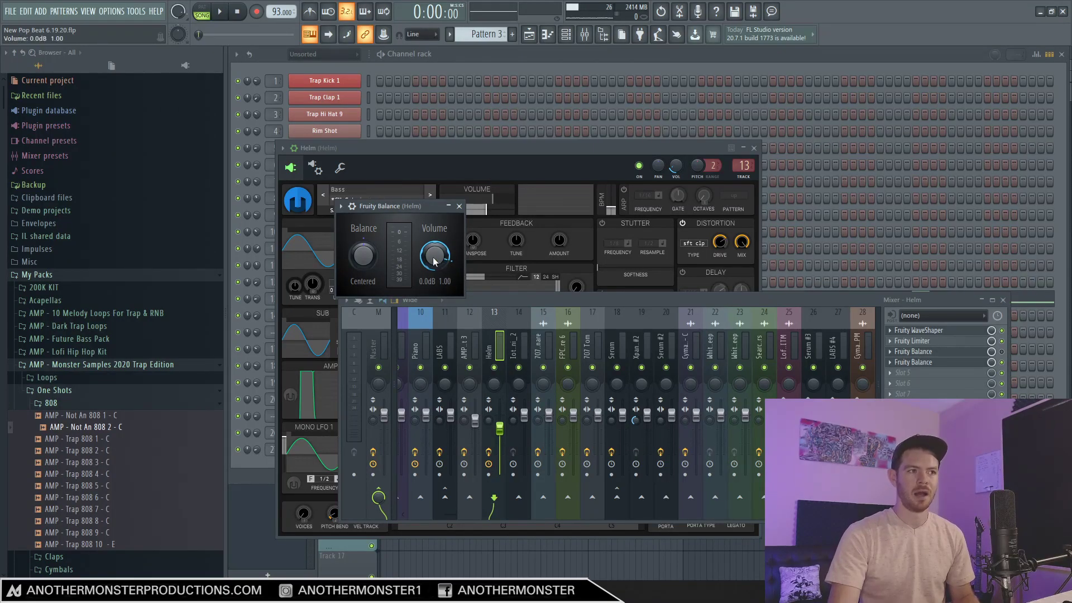
- Select a short playlist time range starting at bar 3, about one kick long
left_click(530, 38)
scroll(524, 174, "up", 3)
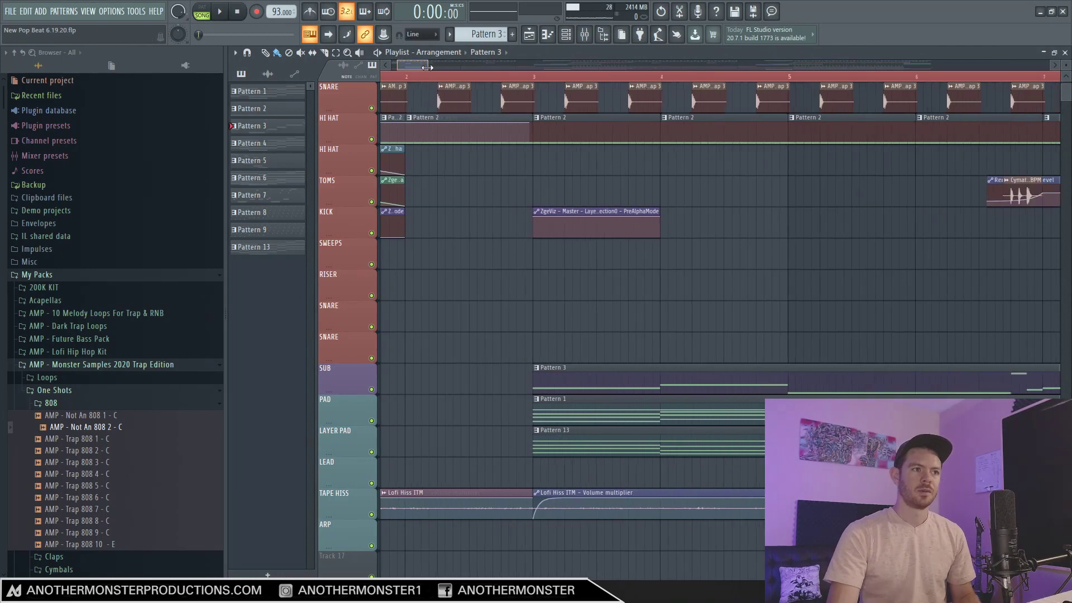
scroll(524, 174, "up", 1)
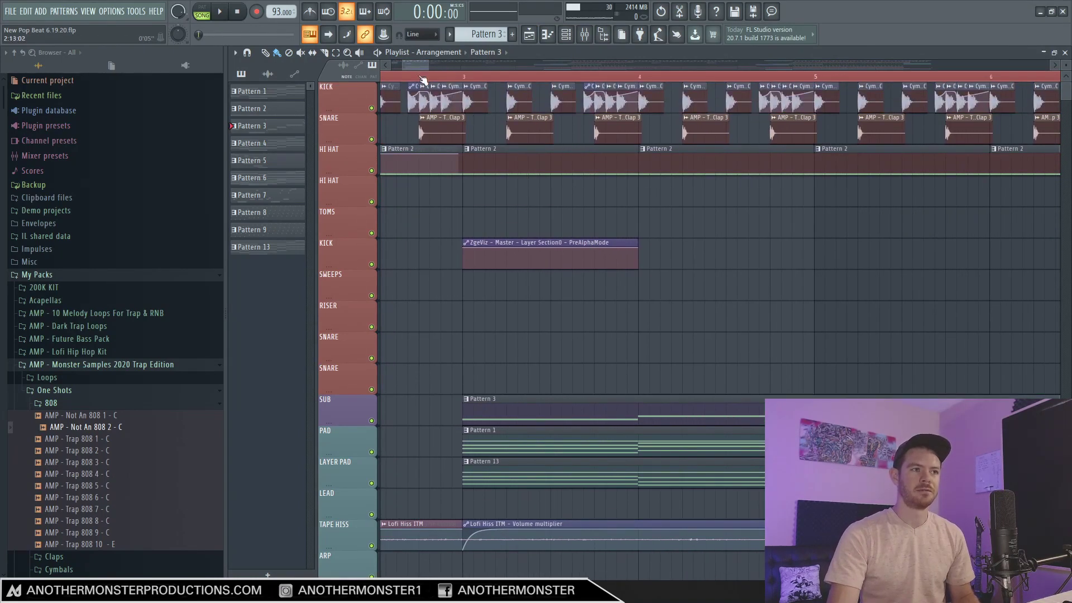
left_click_drag(420, 65, 423, 68)
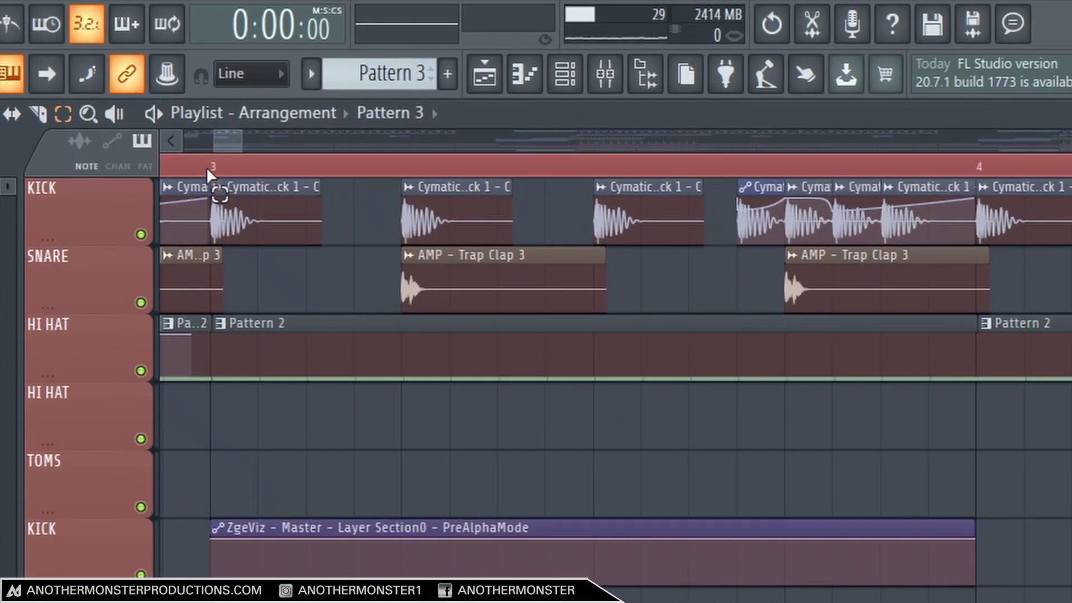
left_click_drag(329, 110, 416, 115)
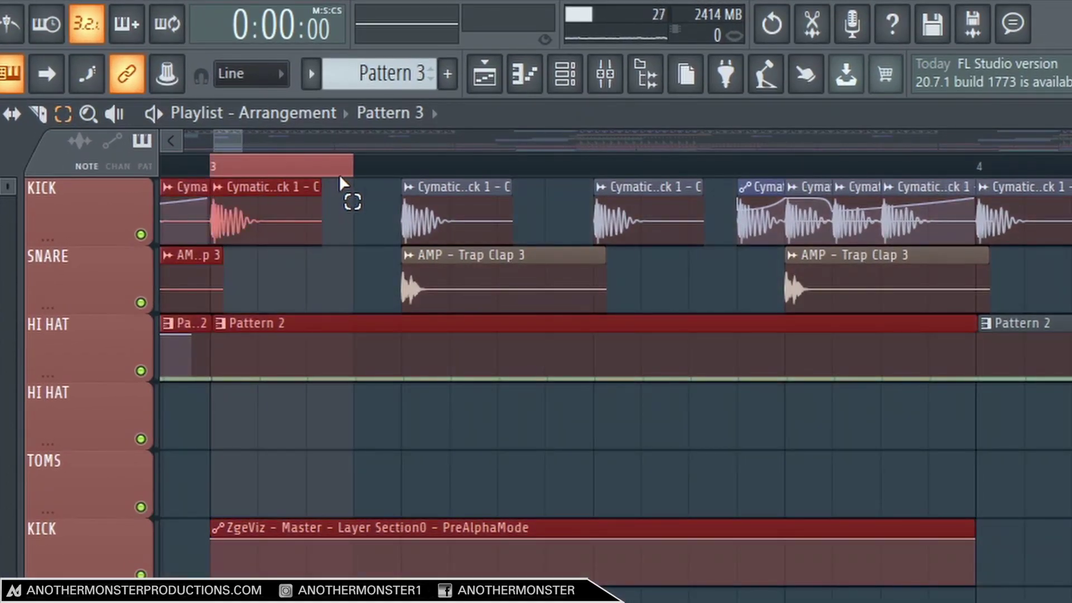
left_click_drag(341, 179, 308, 179)
- Create an automation clip for the slot-4 Fruity Balance volume on Helm
left_click(605, 73)
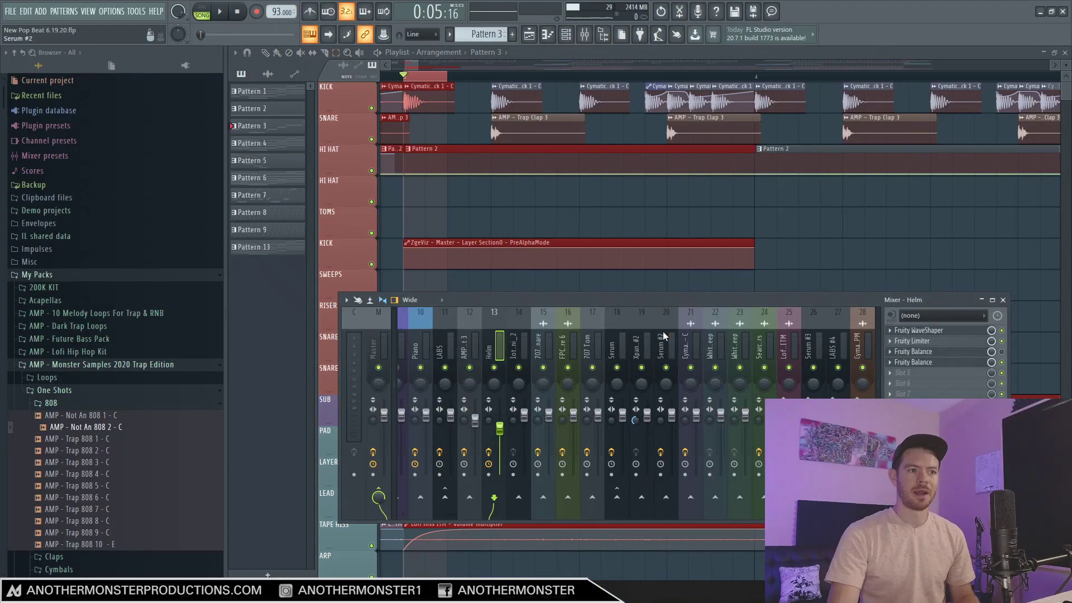
left_click(943, 362)
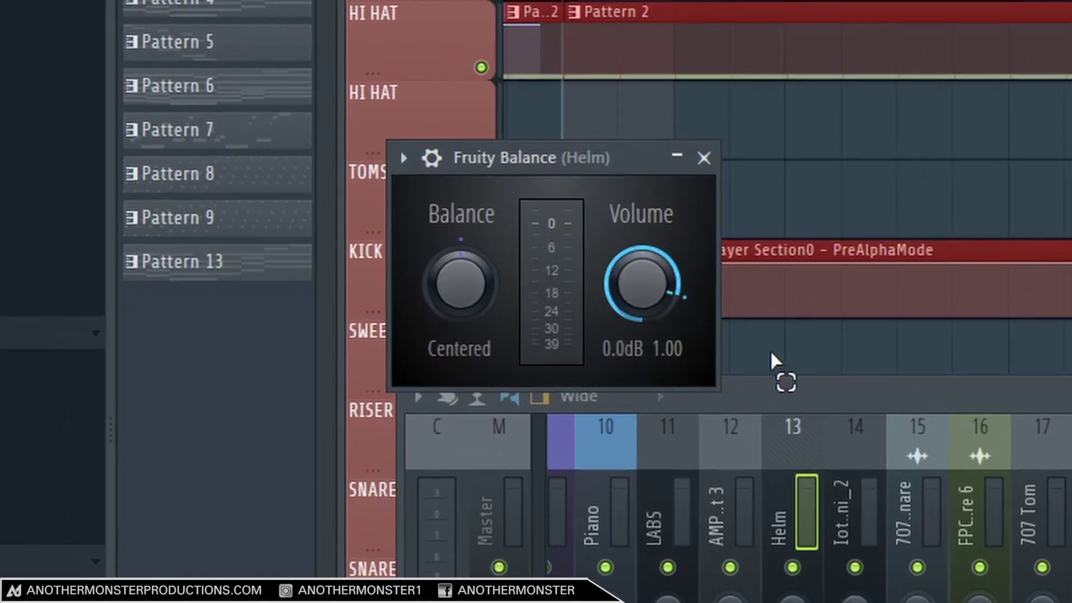
right_click(641, 273)
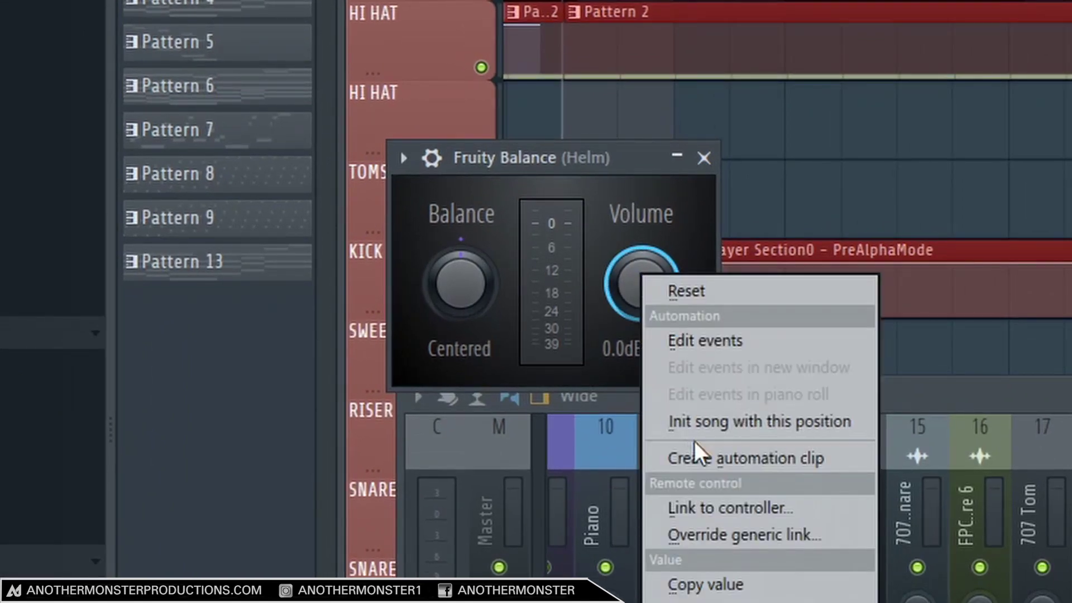
left_click(699, 454)
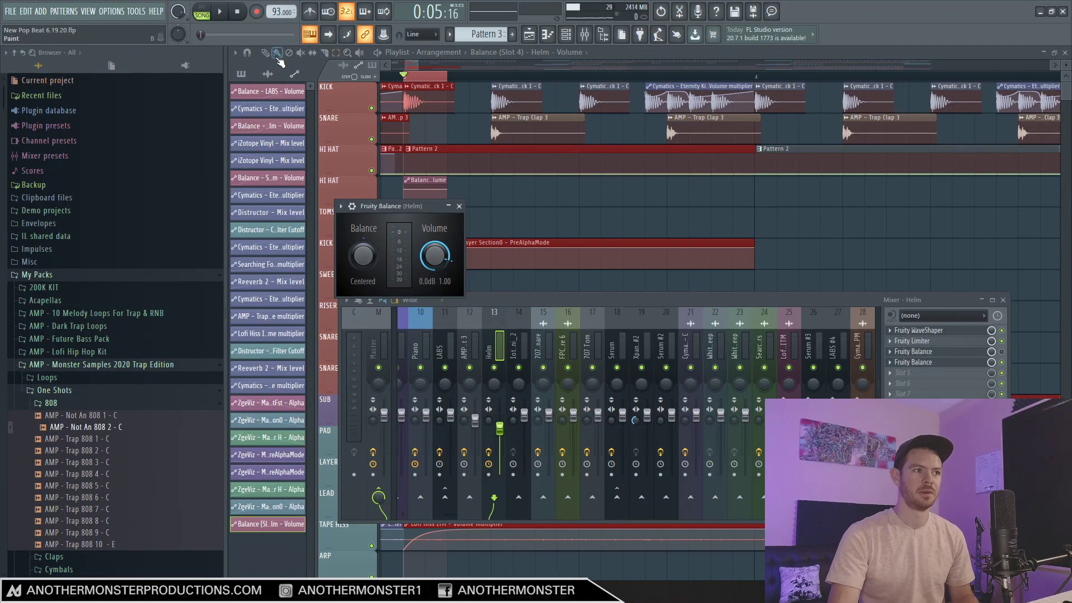
- Move the Balance clip to the SNARE track and shape it to start silent, then curve back to full
left_click(422, 190)
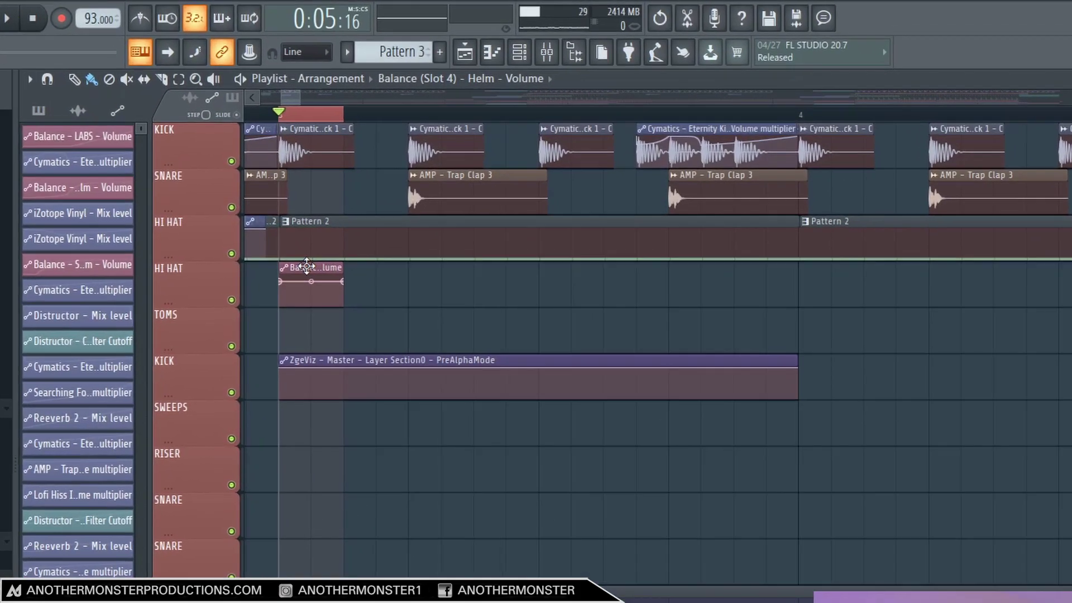
left_click_drag(421, 183, 422, 121)
left_click_drag(290, 98, 284, 99)
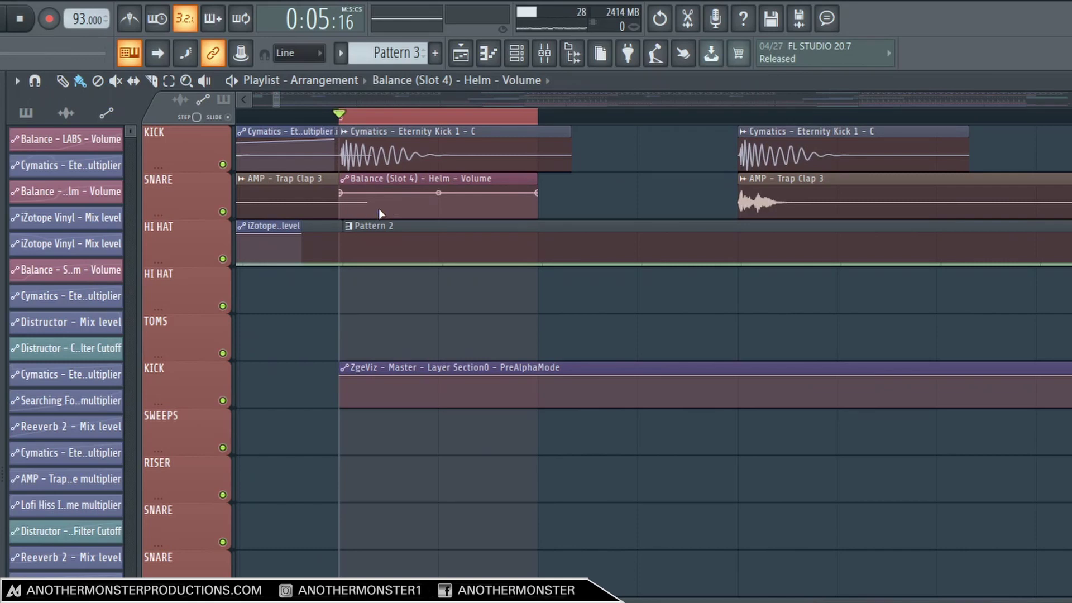
left_click_drag(346, 212, 335, 240)
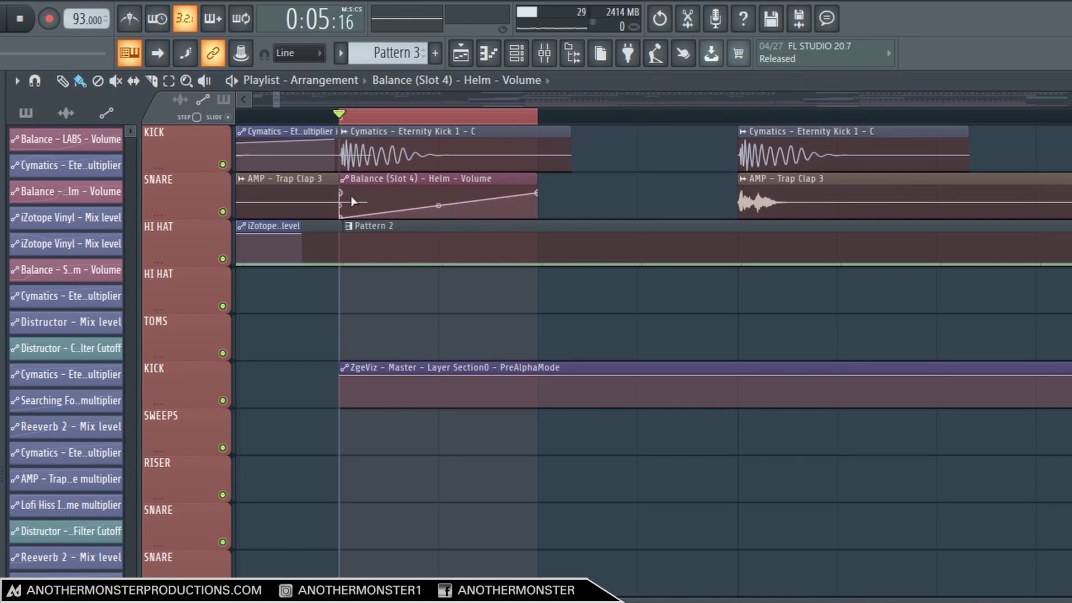
left_click_drag(438, 218, 440, 240)
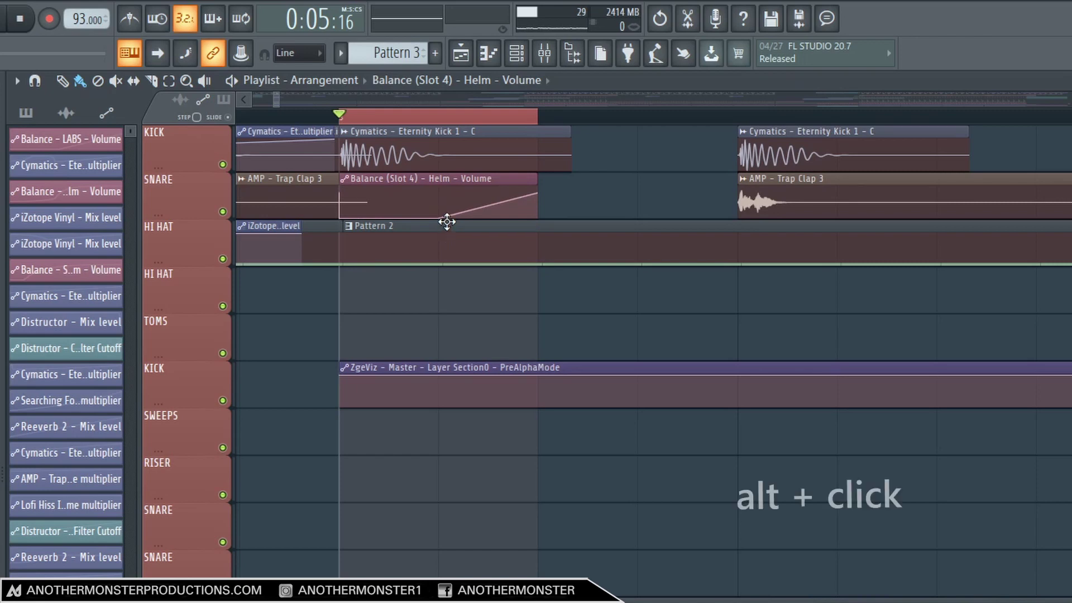
left_click_drag(447, 218, 458, 197)
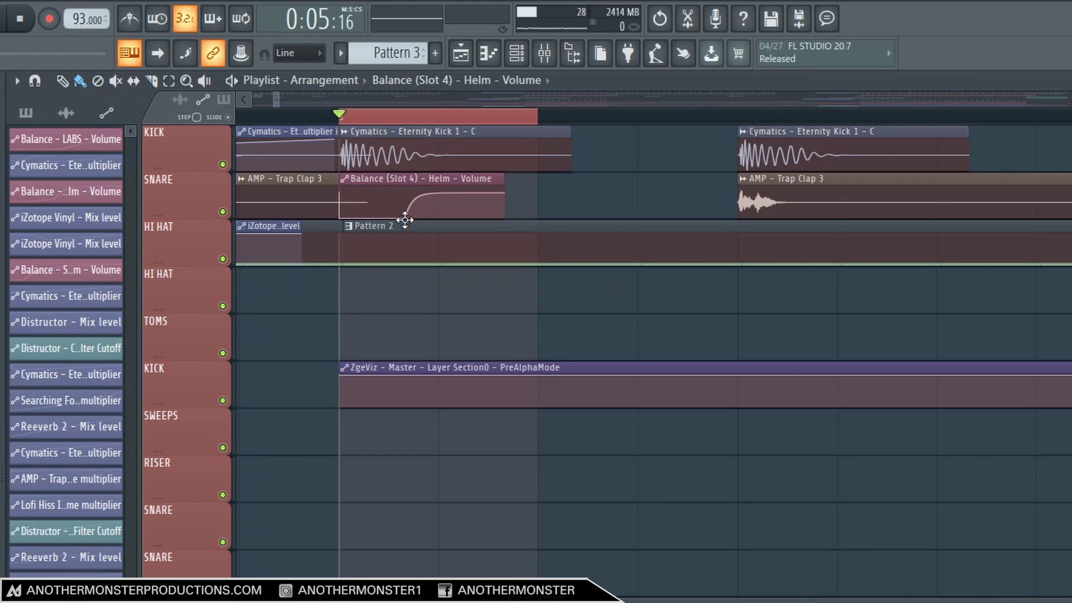
left_click_drag(409, 220, 410, 215)
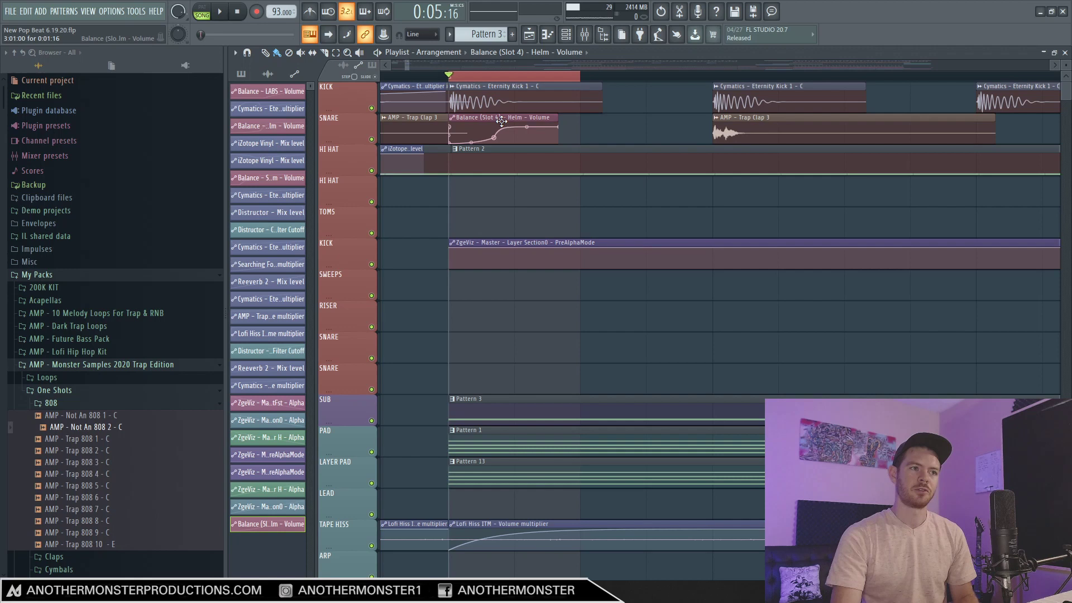
- Insert a new Track 12 above PAD, place the Balance clip on it, and group it under SUB
left_click_drag(506, 120, 507, 184)
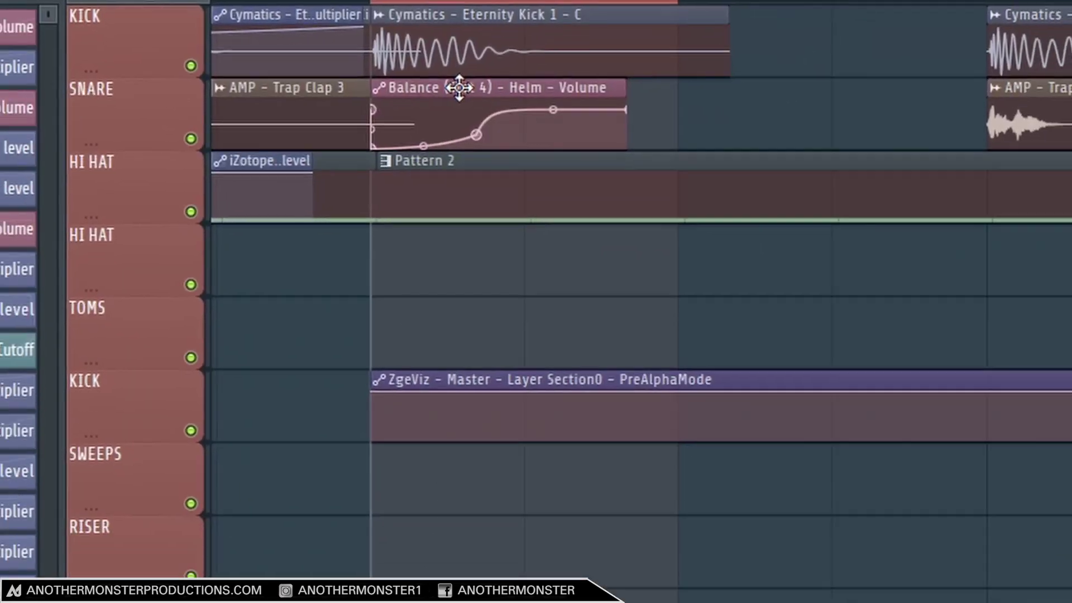
left_click_drag(478, 128, 481, 409)
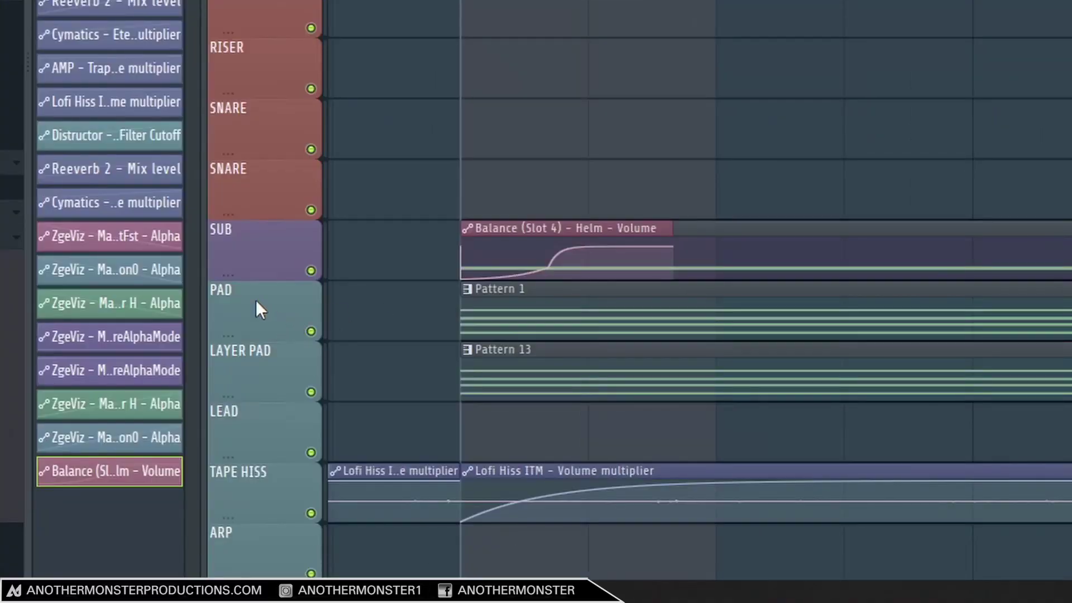
right_click(256, 302)
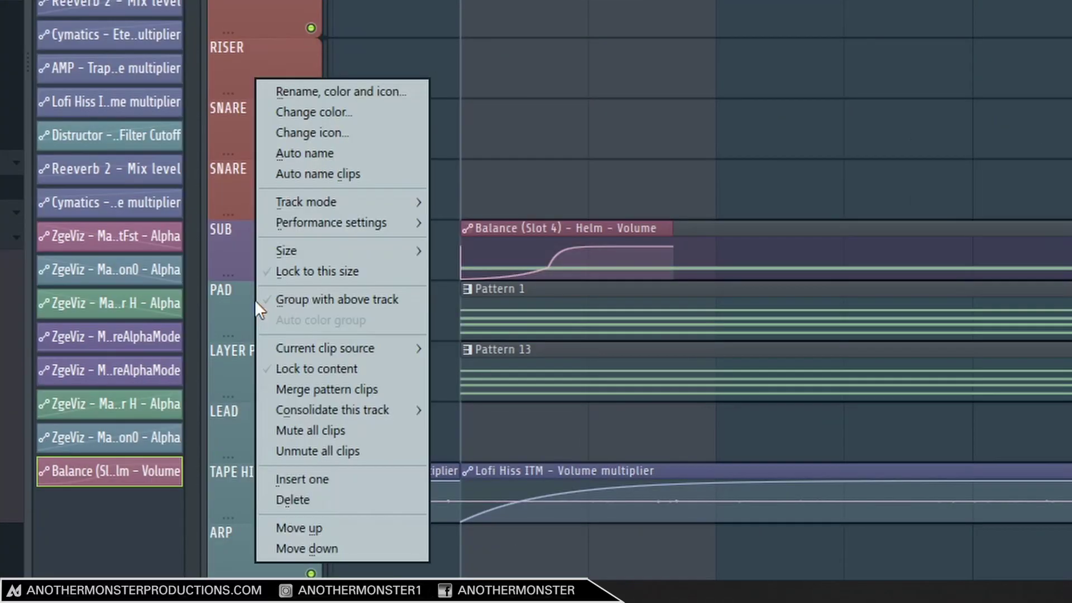
left_click(323, 479)
left_click_drag(545, 228, 545, 288)
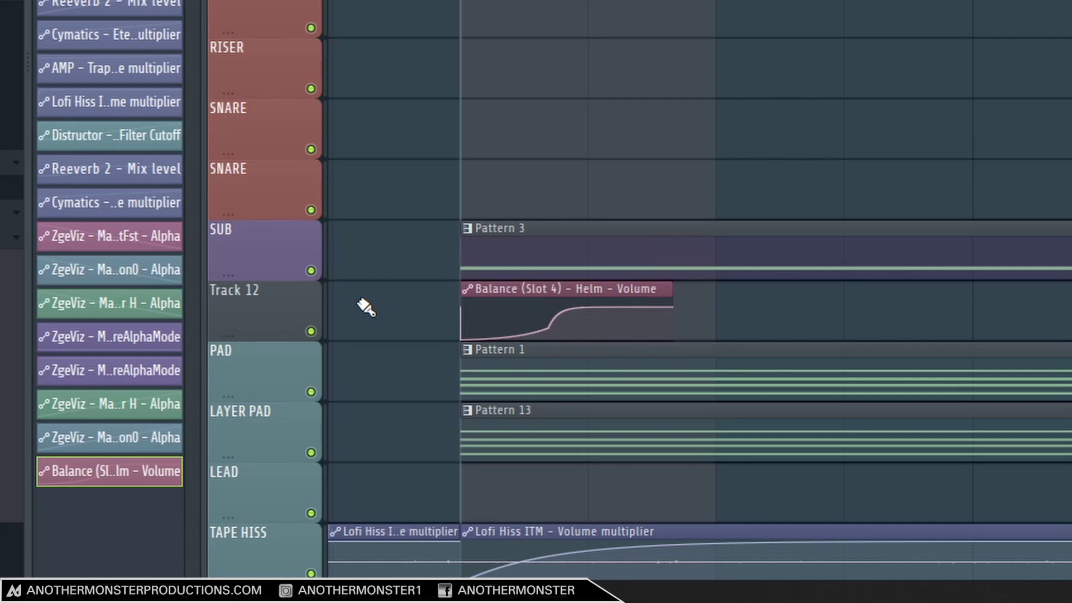
right_click(255, 312)
left_click(316, 300)
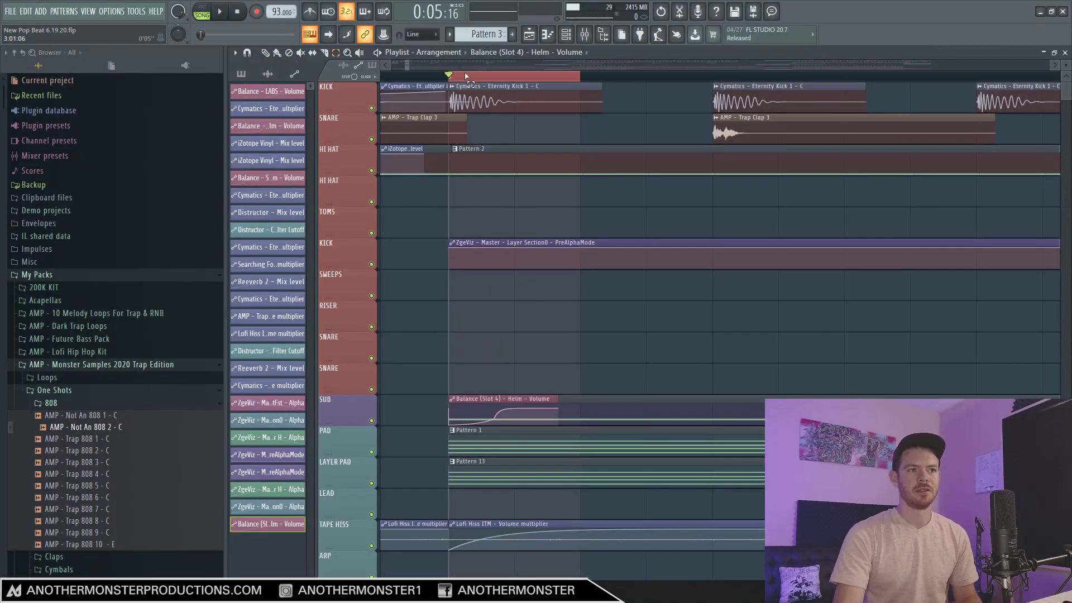
left_click(466, 75)
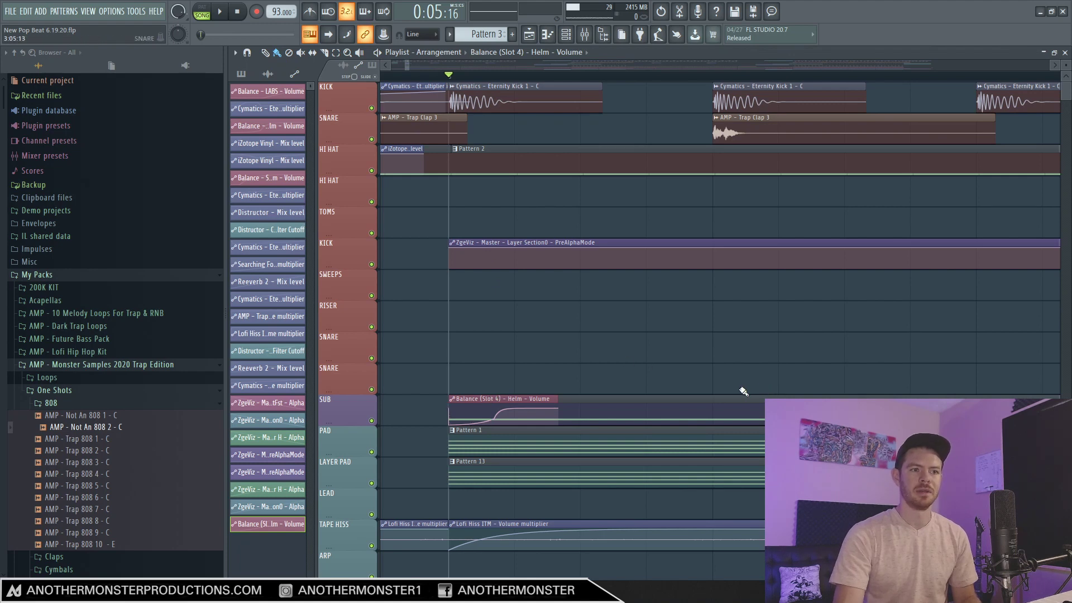
- Place copies of the Balance automation clip under each successive kick
left_click(720, 385)
left_click(973, 378)
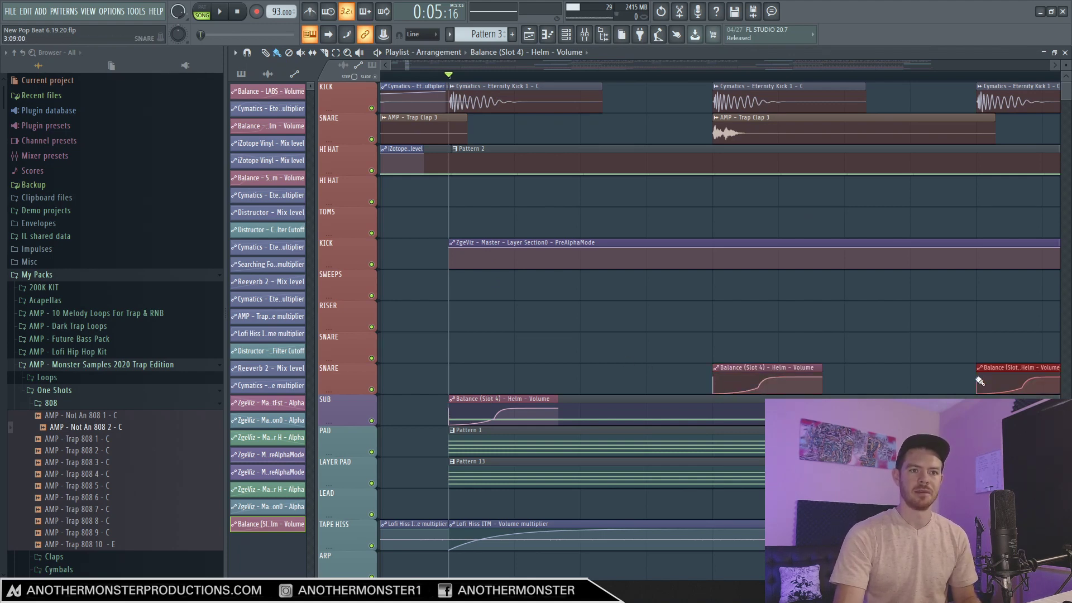
left_click_drag(497, 401, 498, 370)
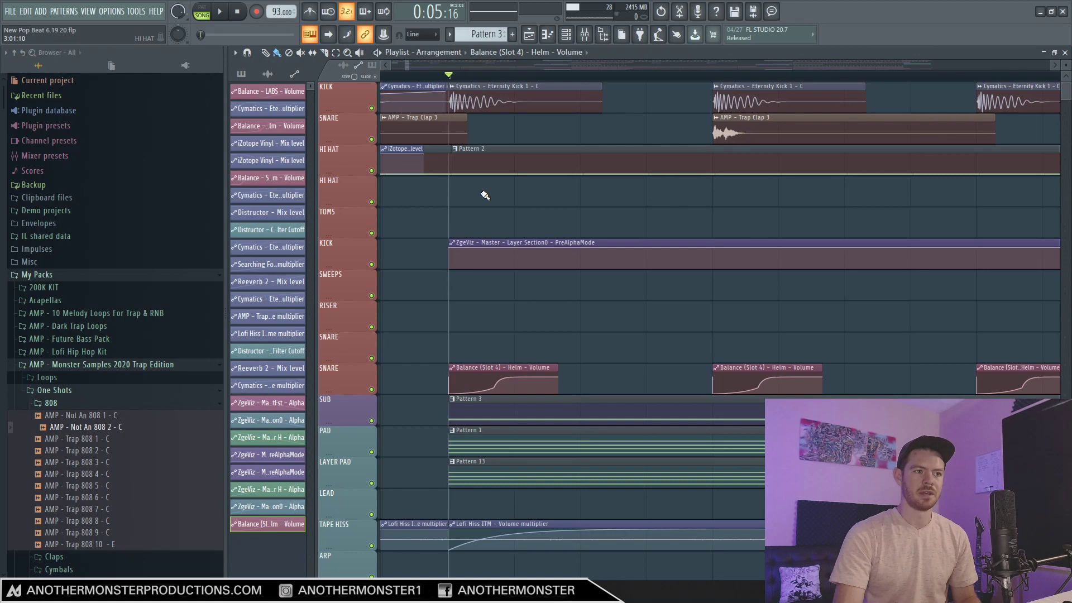
scroll(410, 67, "down", 3)
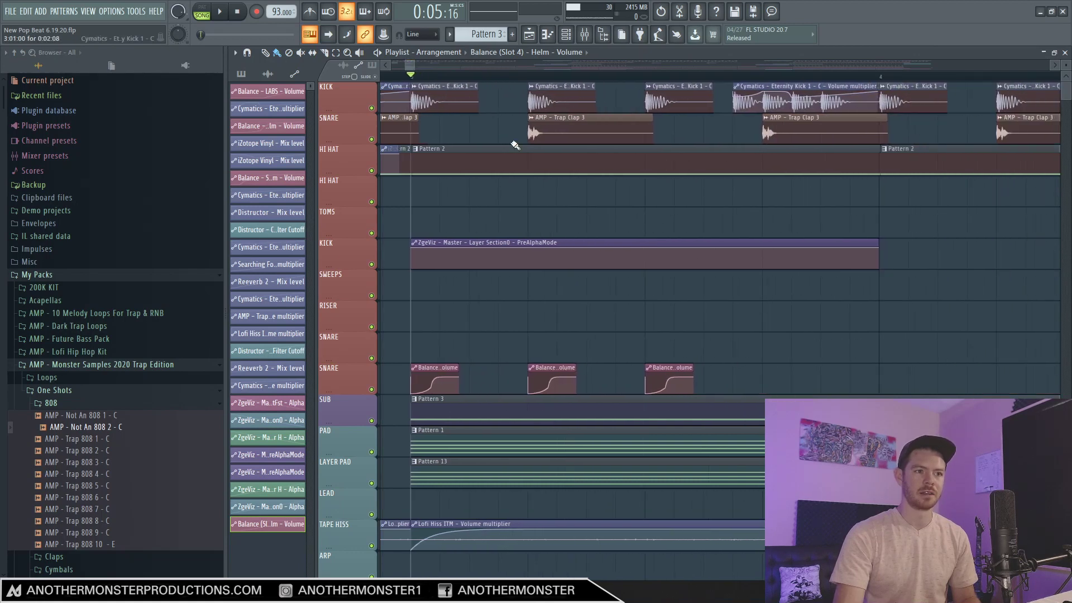
left_click(764, 379)
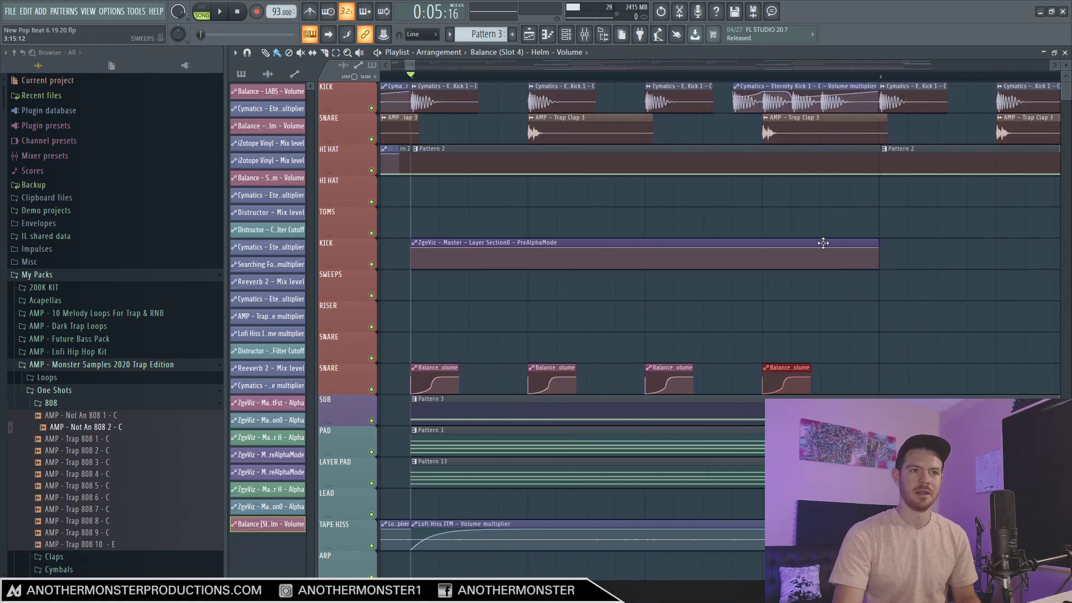
left_click(885, 379)
scroll(416, 67, "down", 3)
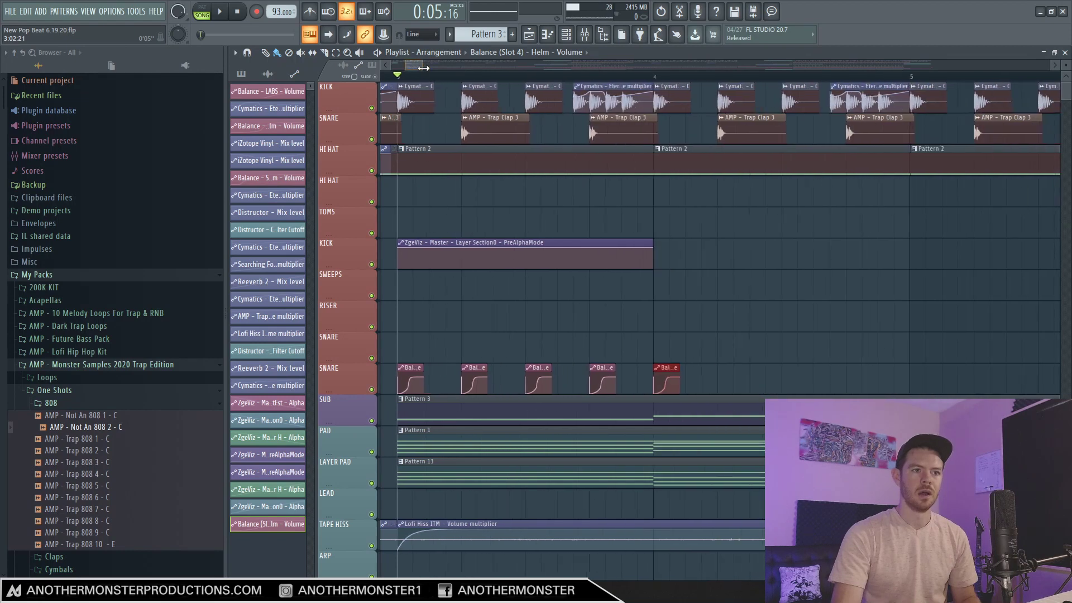
left_click(722, 379)
left_click(786, 382)
left_click(850, 381)
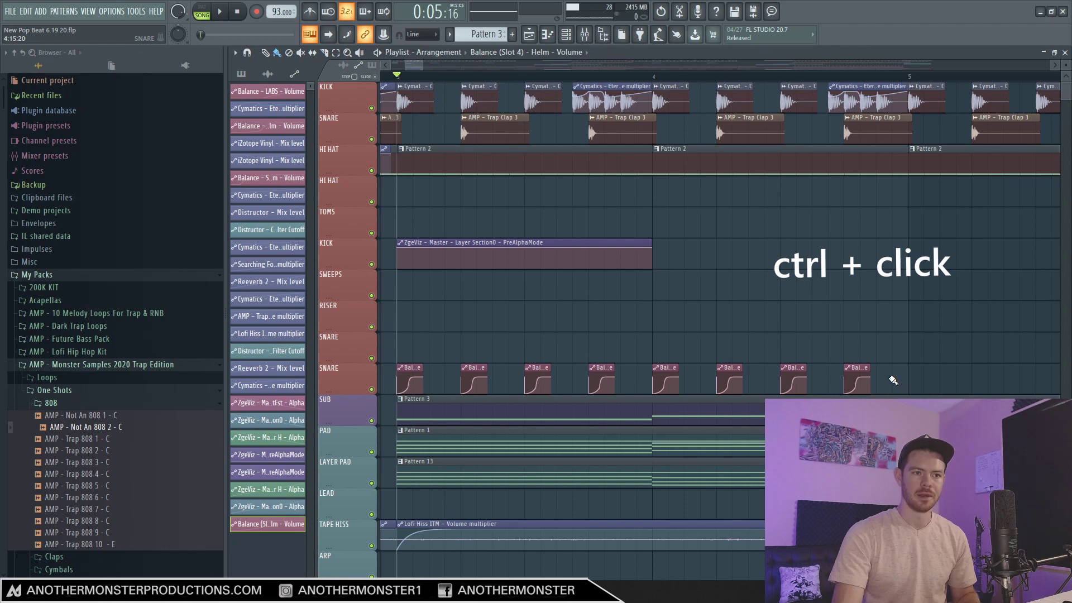
- Select the row of Balance clips and duplicate them across the following bars
left_click_drag(895, 381, 416, 380)
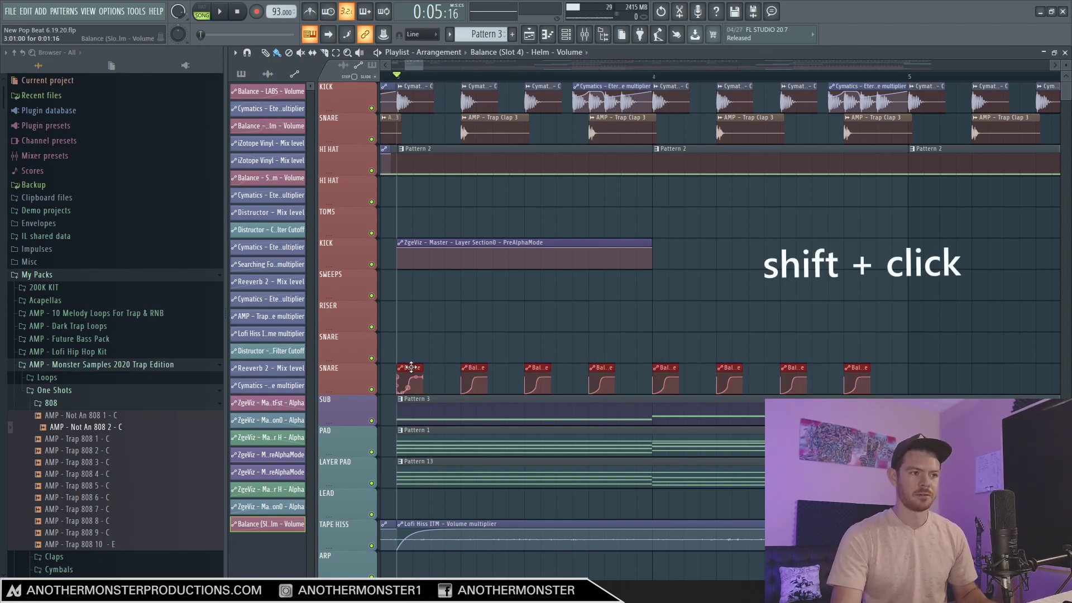
left_click_drag(413, 367, 920, 368)
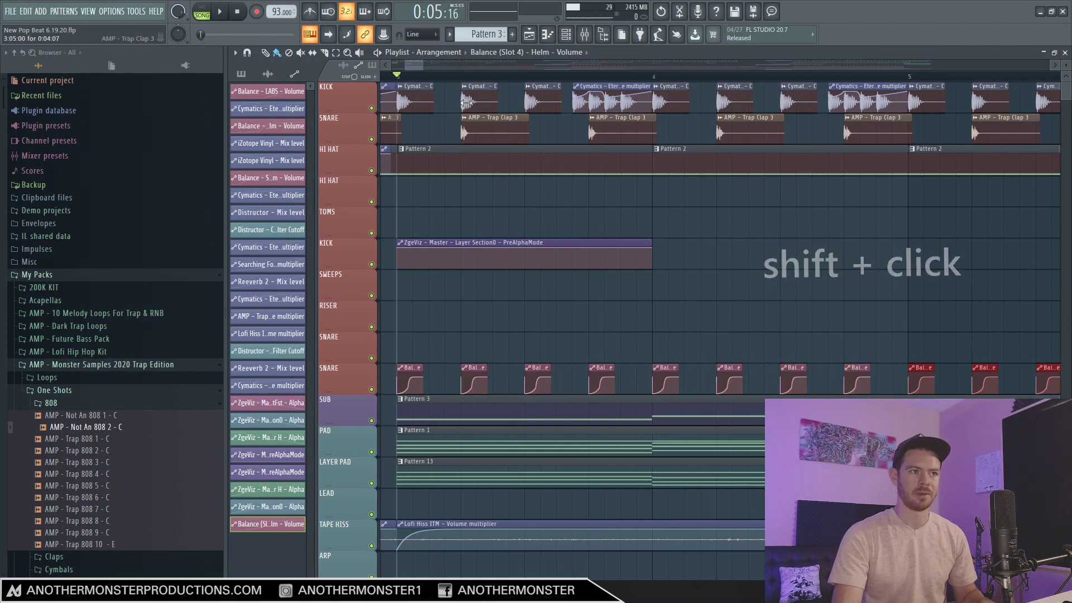
scroll(922, 369, "down", 3)
left_click_drag(450, 370, 932, 383)
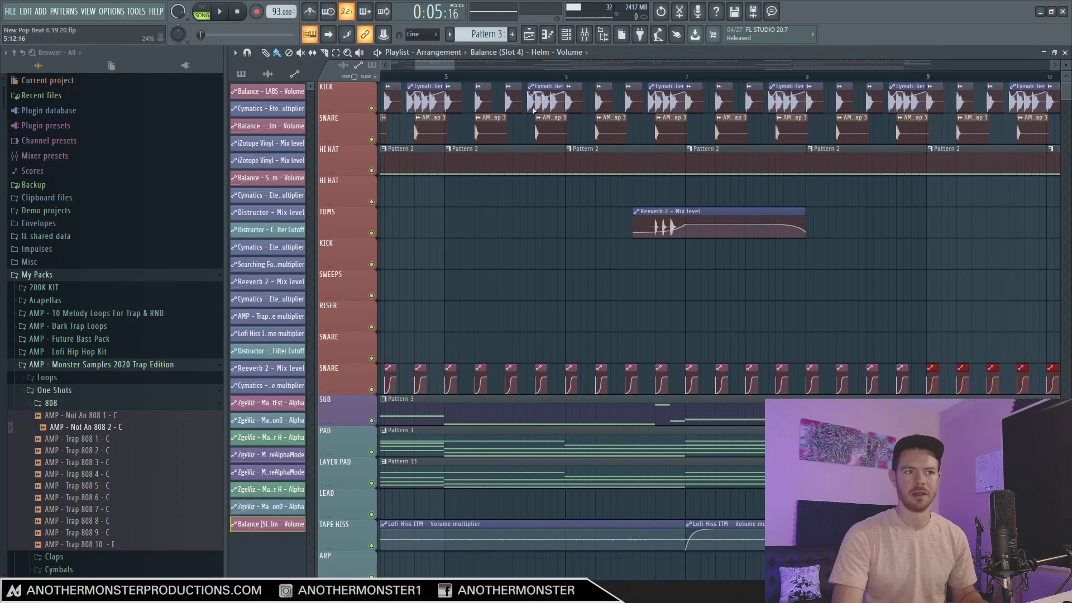
left_click_drag(452, 69, 467, 66)
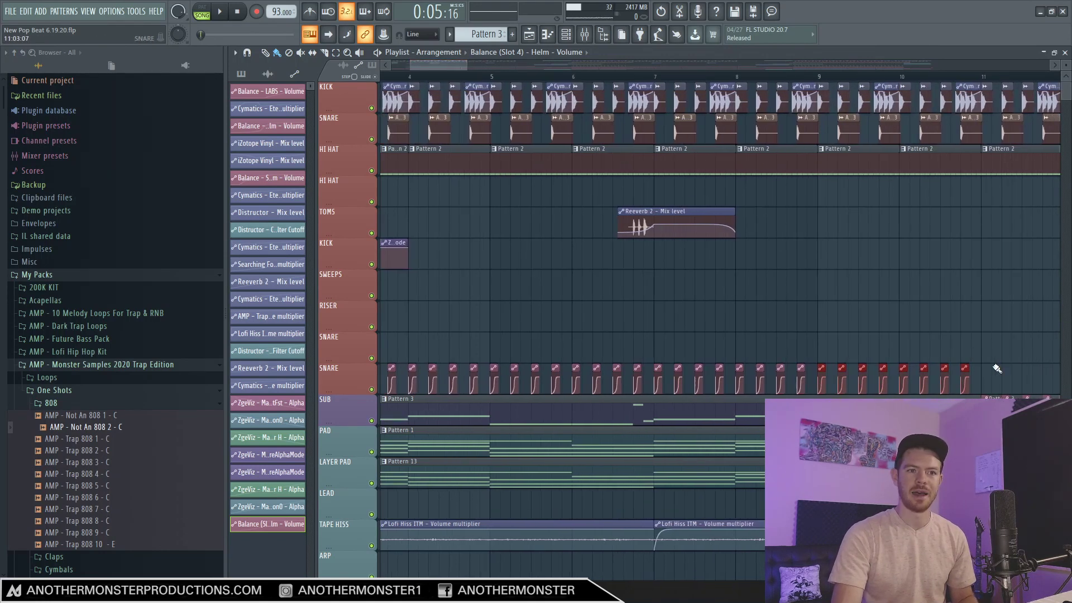
left_click_drag(993, 391, 491, 384)
scroll(559, 307, "left", 3)
- Move the Balance clips down onto the SUB row and mute the PAD track
left_click(570, 279)
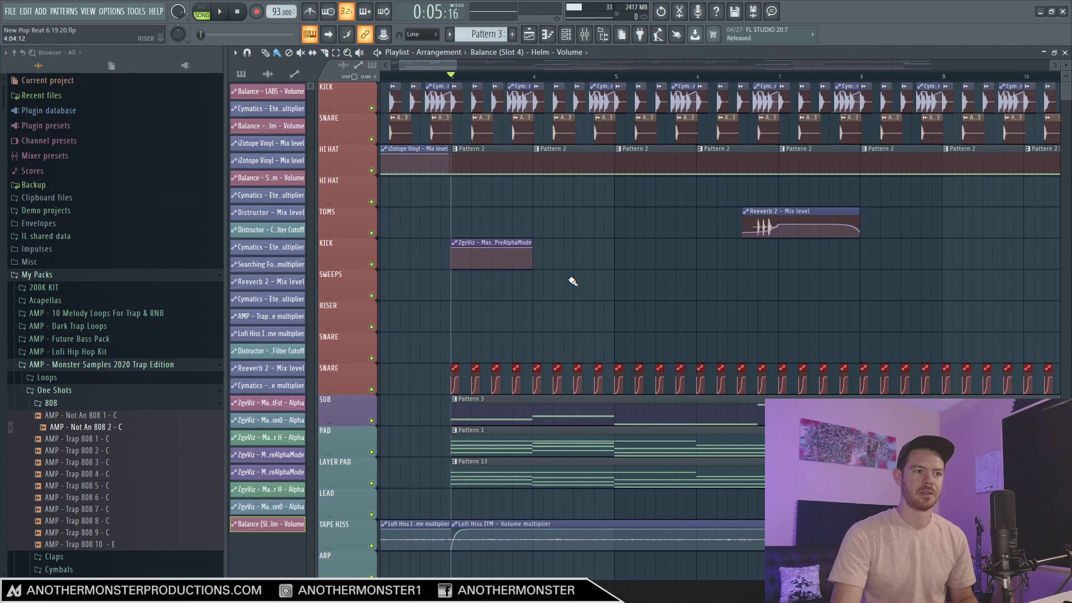
scroll(457, 60, "up", 5)
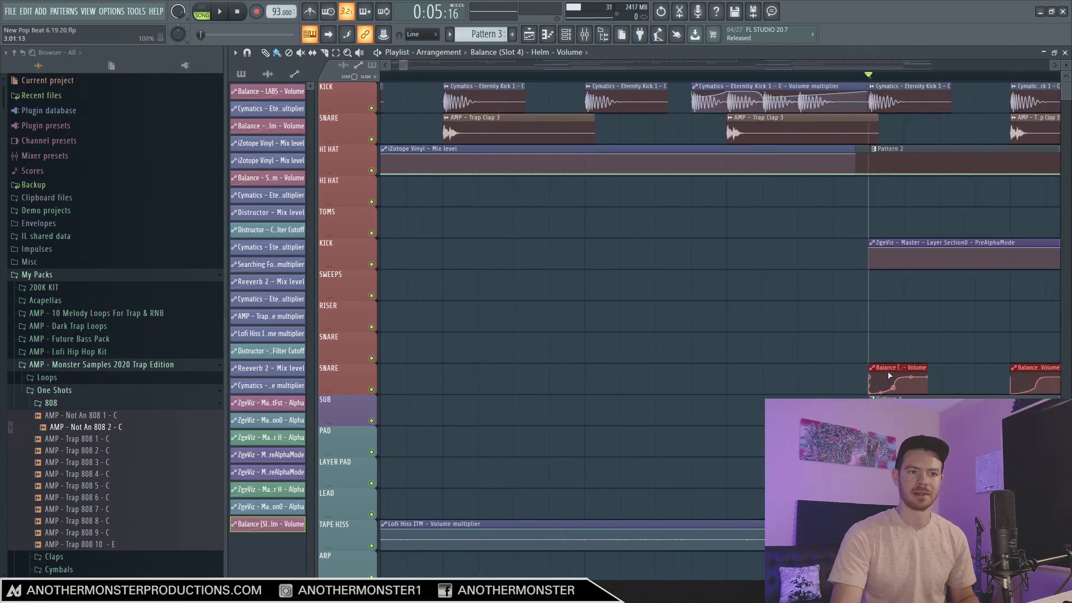
left_click_drag(893, 389, 892, 420)
scroll(488, 239, "down", 5)
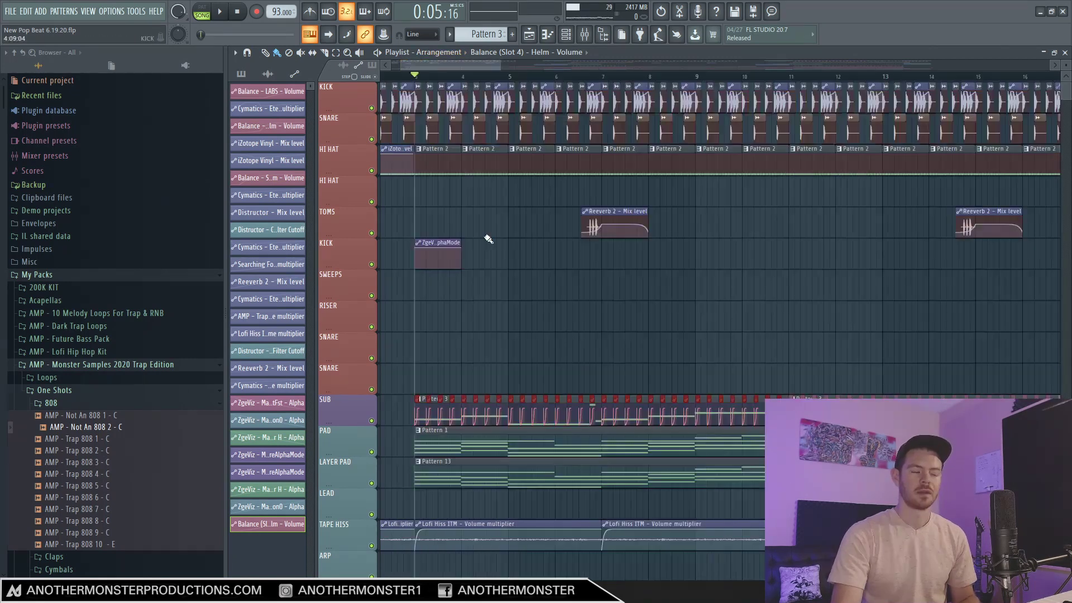
left_click(371, 451)
- Mute LAYER PAD, open Helm's slot-4 Fruity Balance, and play the song to hear the ducking
left_click(371, 483)
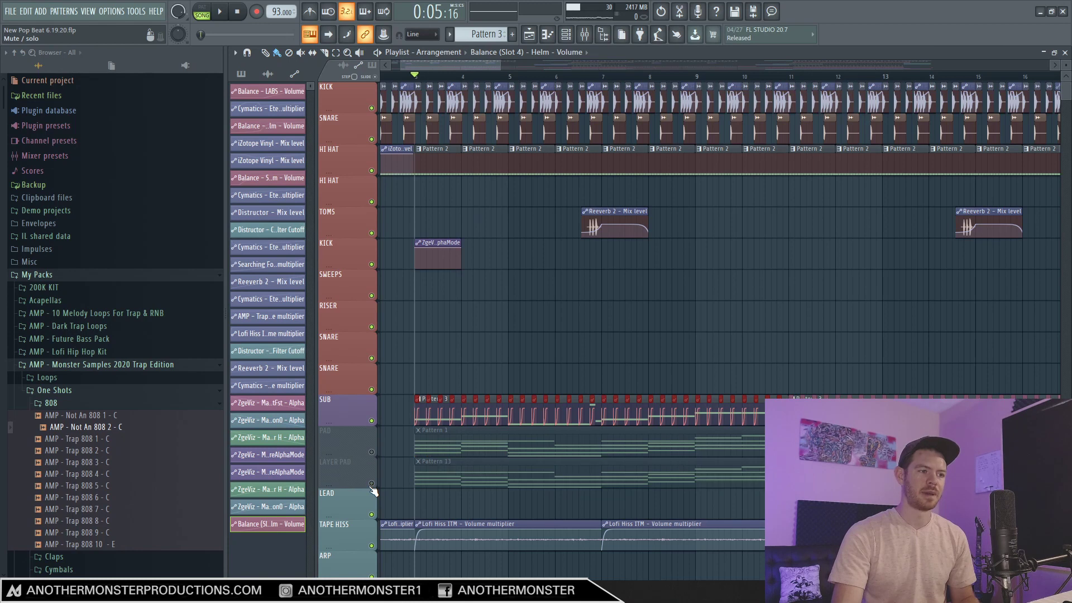
left_click(659, 32)
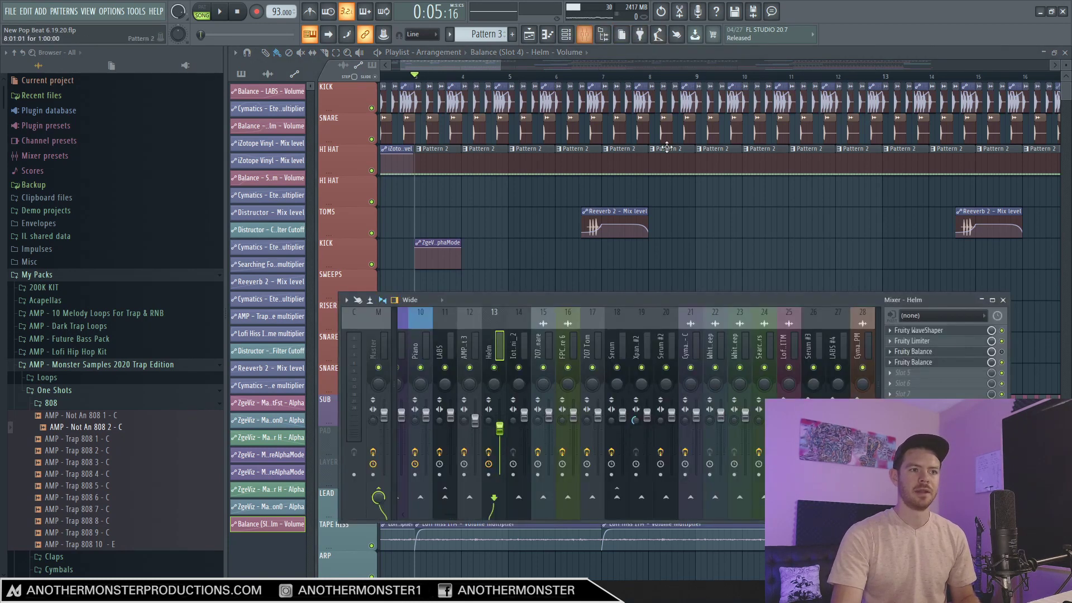
left_click(928, 363)
left_click_drag(417, 200, 648, 221)
key("space")
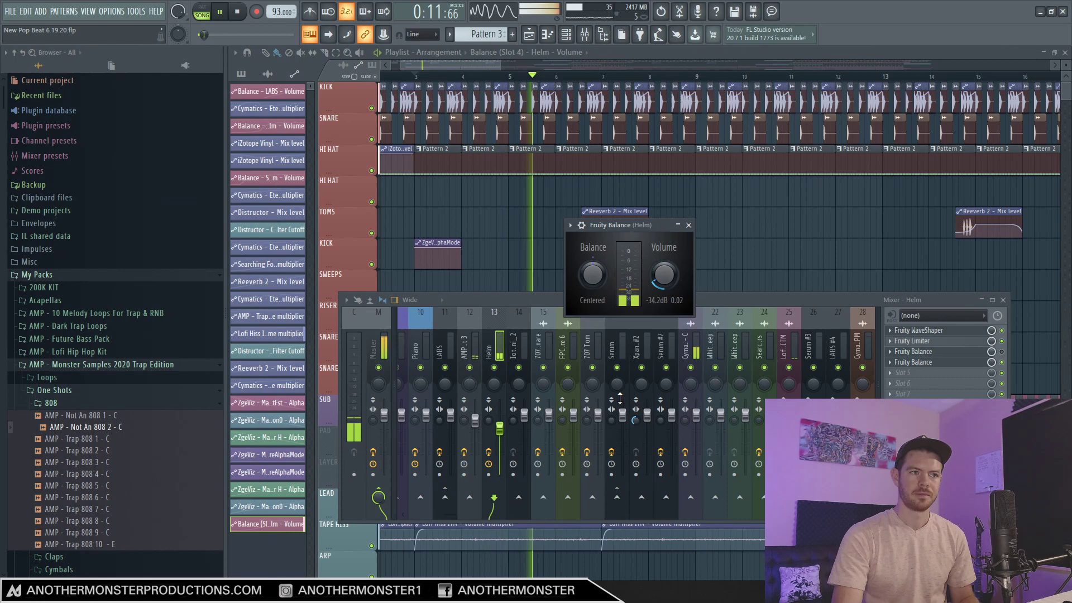
key("space")
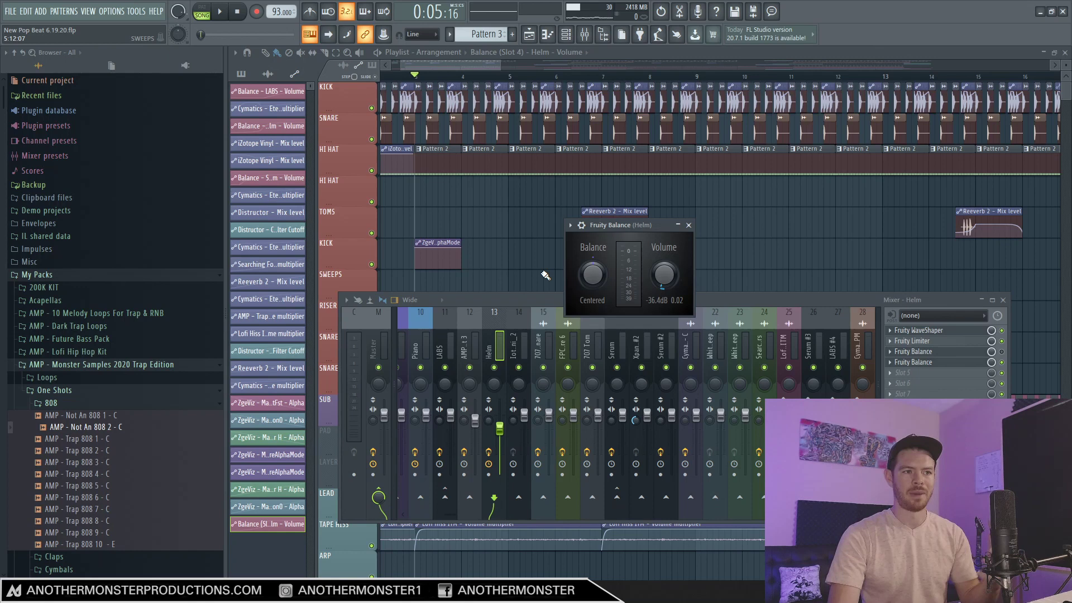
- Bring the mixer back in front and scroll its tracks toward Insert 30
left_click(521, 300)
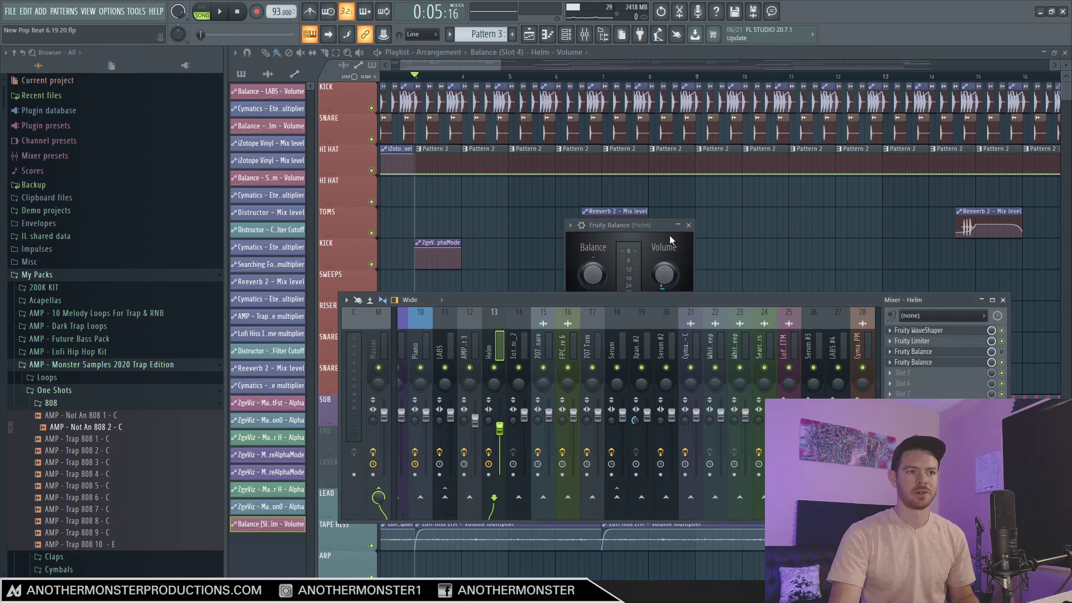
left_click(618, 237)
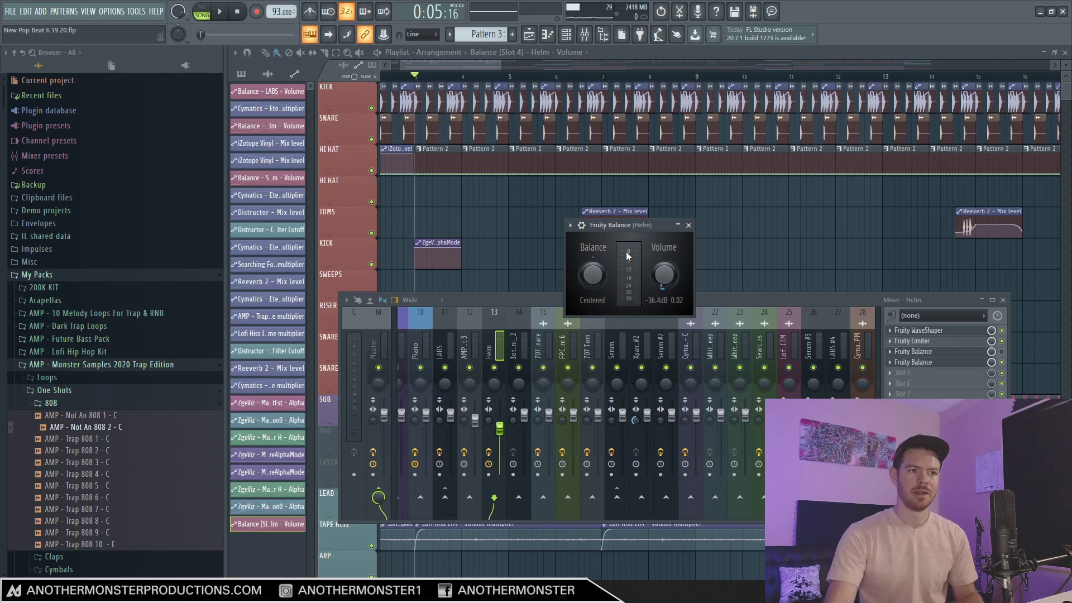
left_click(614, 432)
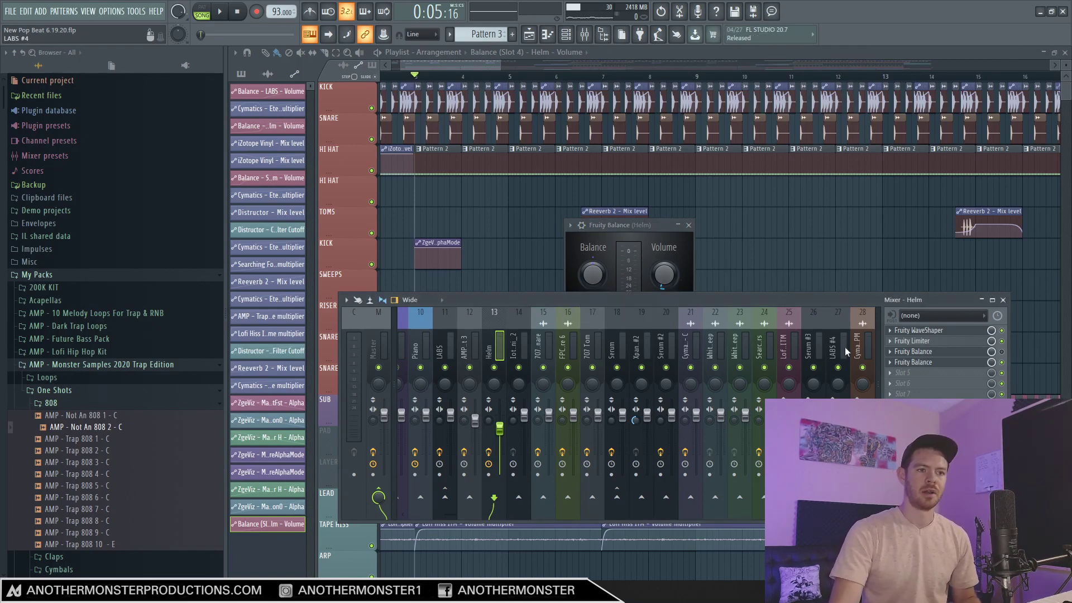
scroll(729, 354, "right", 3)
- Load Fruity Balance into the first slot of mixer Insert 30
left_click(373, 394)
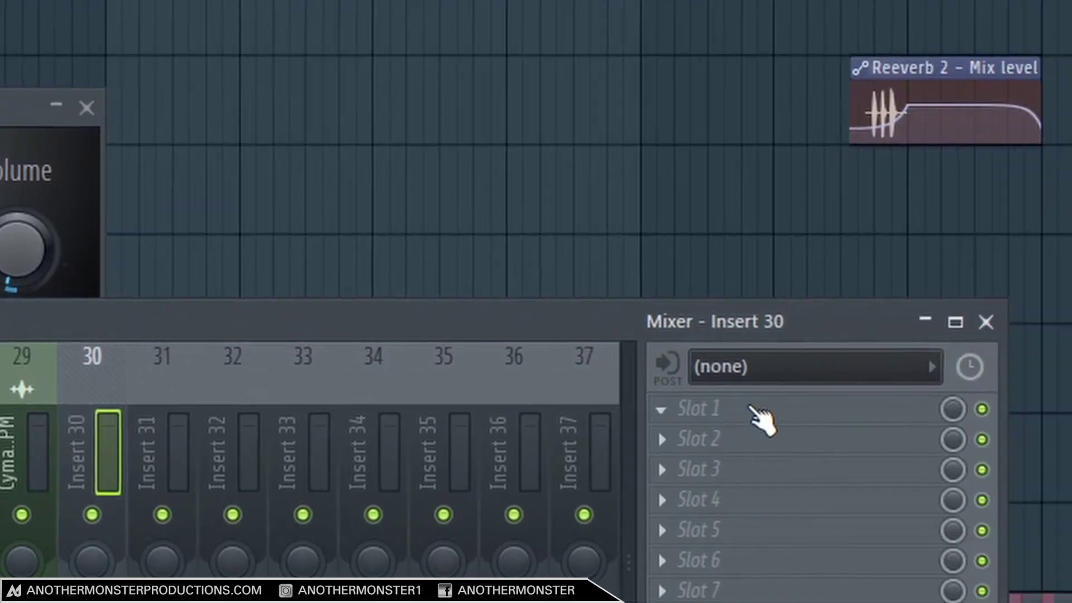
left_click(762, 419)
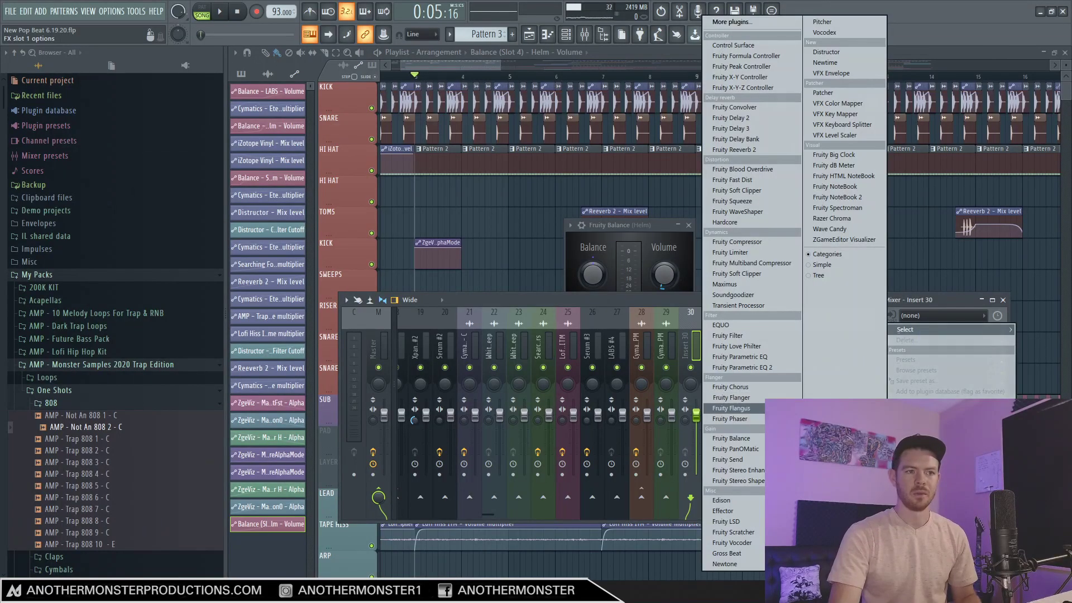
left_click(751, 437)
- Rename mixer Insert 30 to 'Sidechain'
right_click(701, 351)
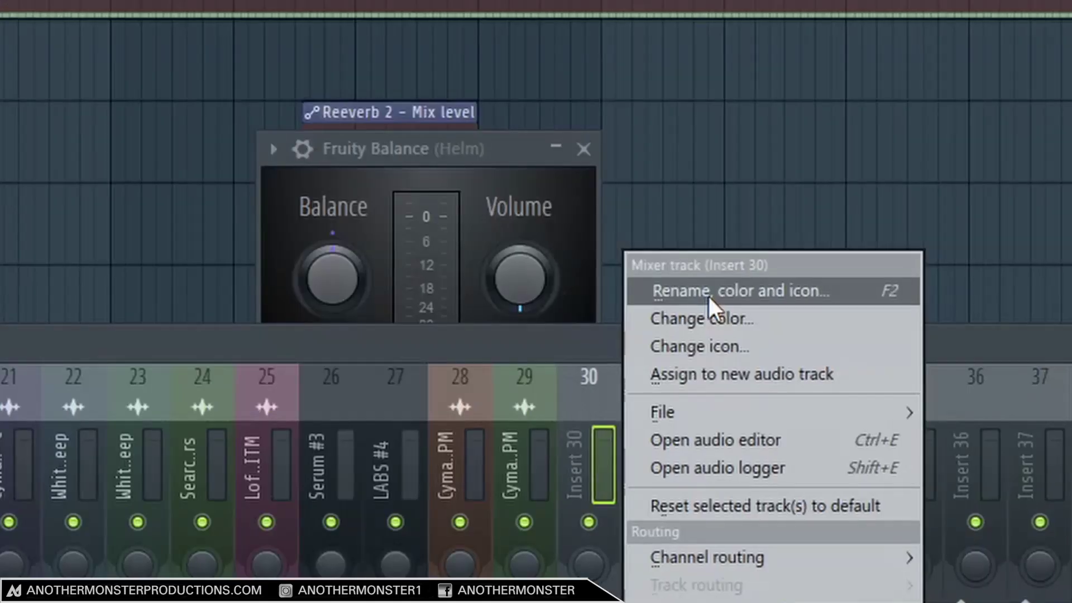
left_click(735, 280)
type("Si")
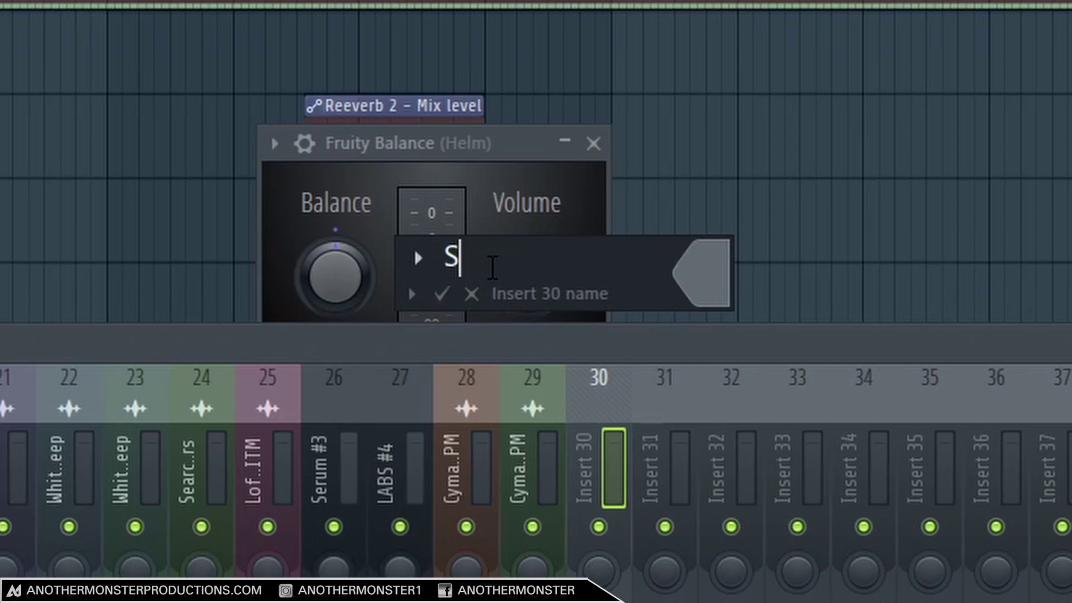
type("dechain")
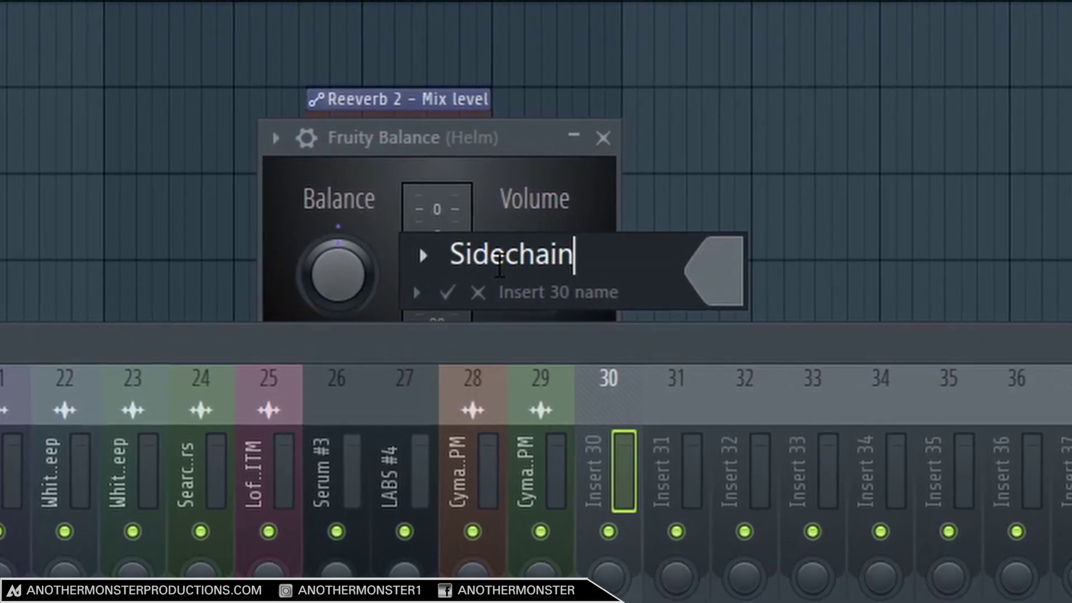
key("Return")
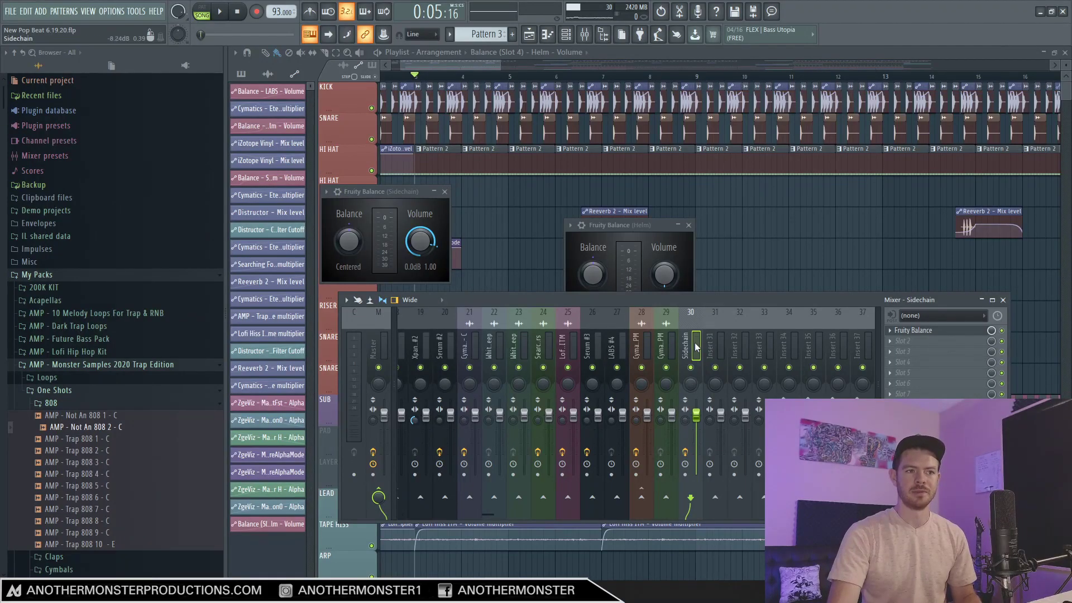
left_click(611, 373)
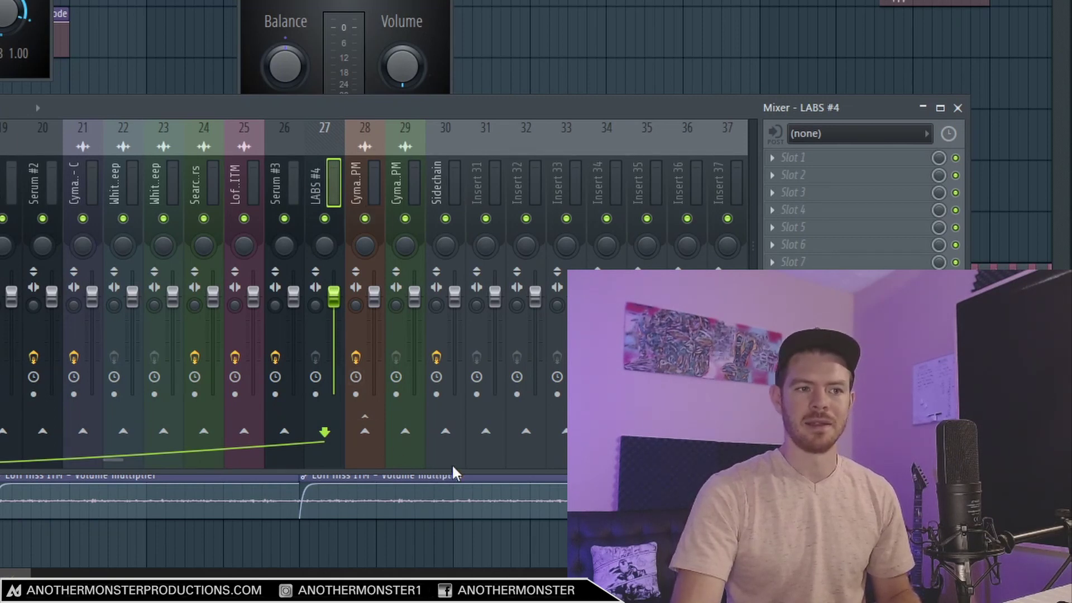
- Use 'Route to this track only' to send LABS #4 and Serum #3 exclusively to Sidechain, then select Sidechain
right_click(446, 433)
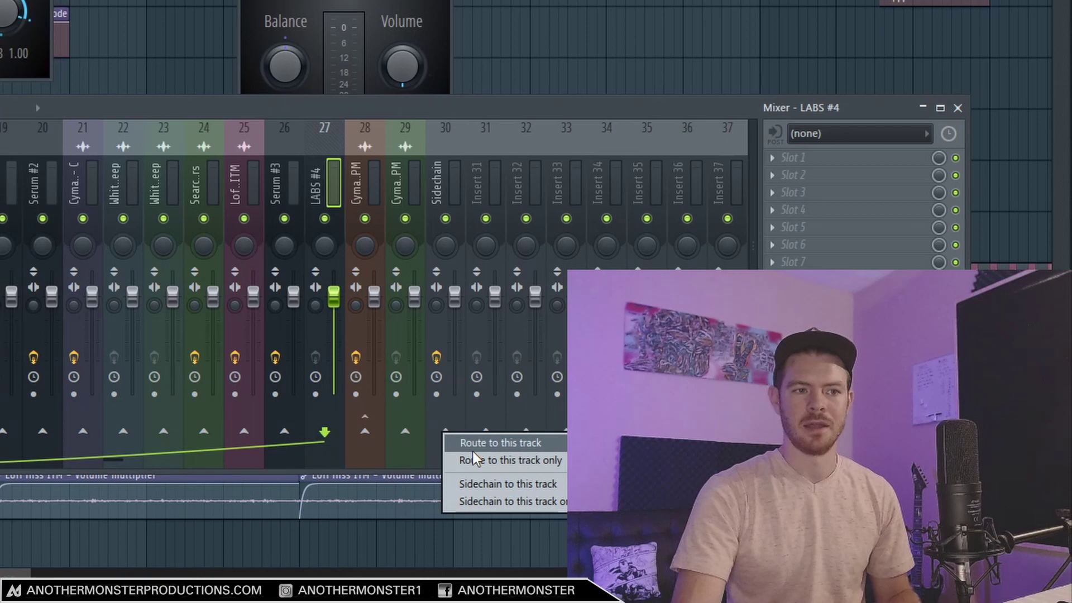
left_click(504, 463)
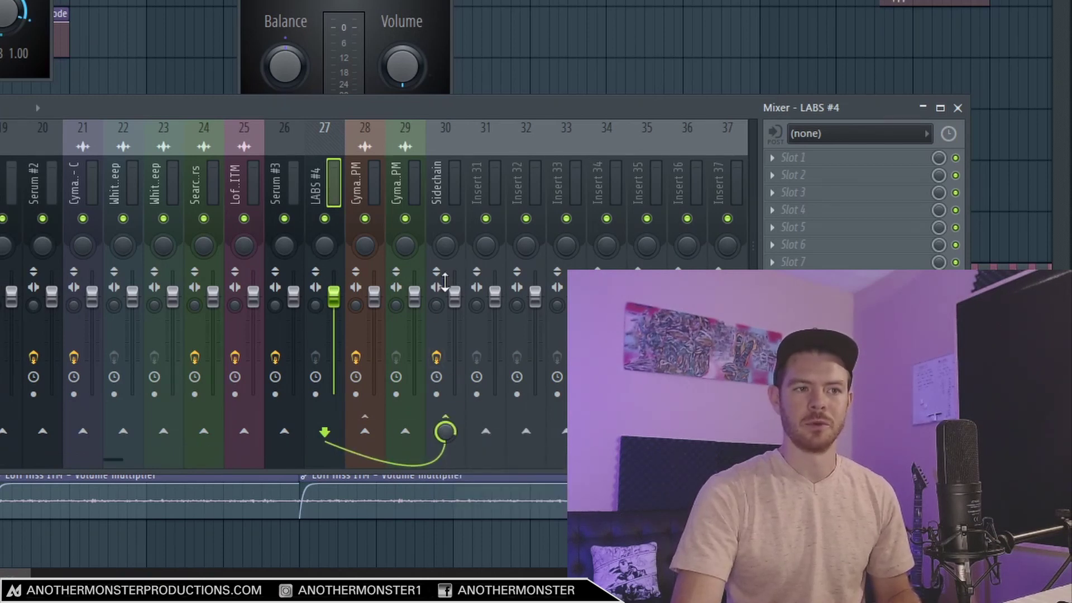
left_click(281, 179)
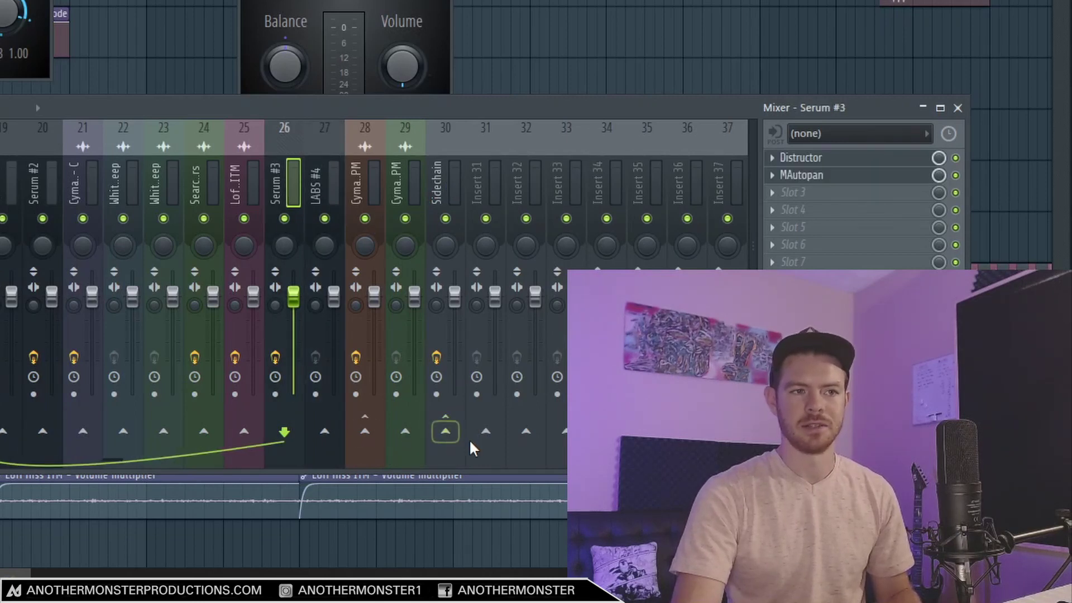
right_click(445, 432)
left_click(504, 461)
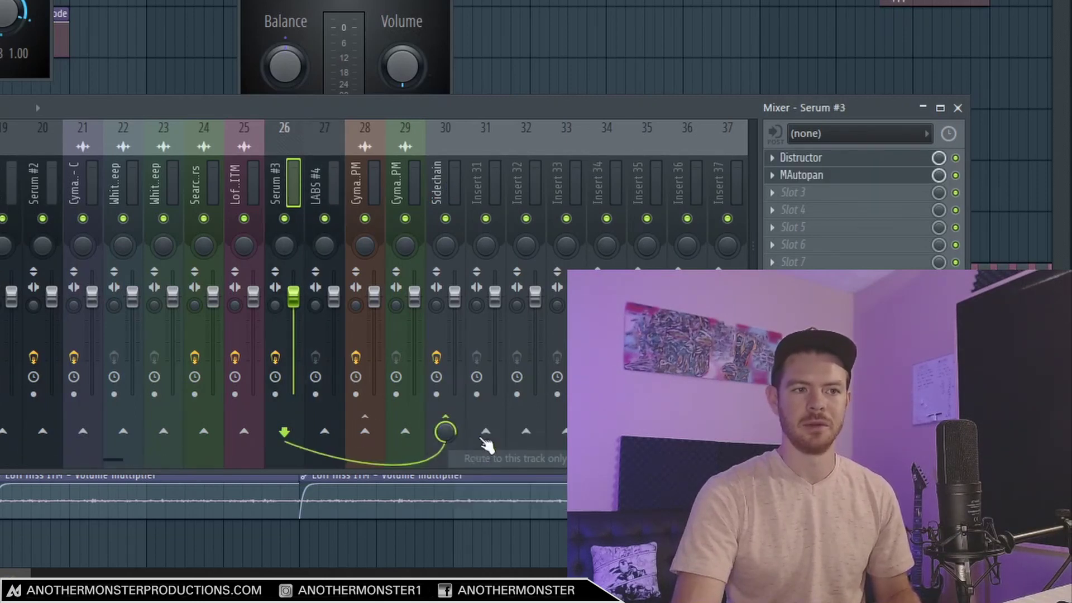
left_click(438, 186)
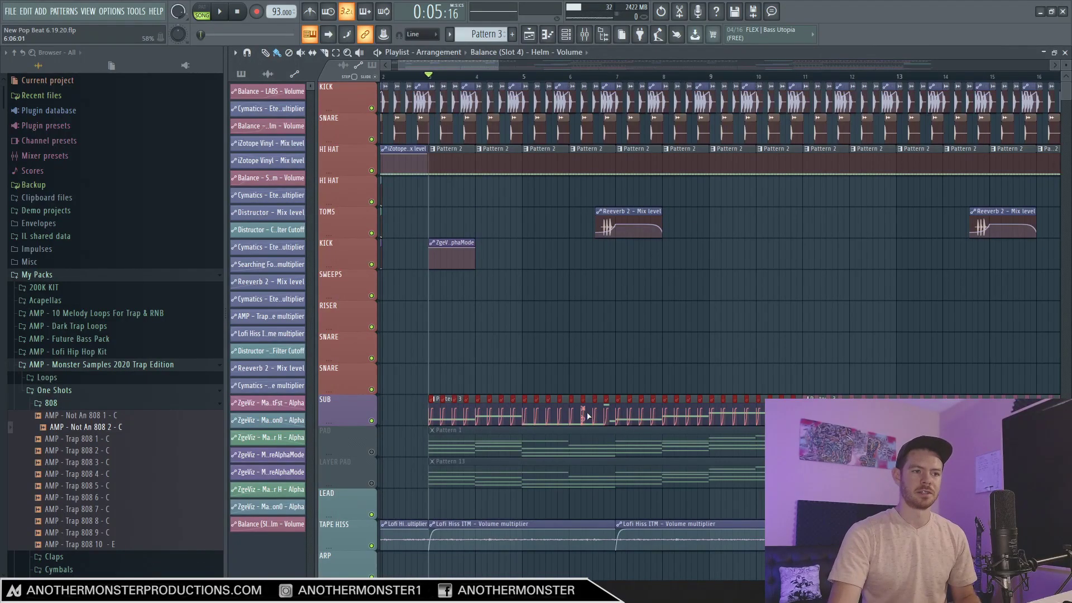
key("F9")
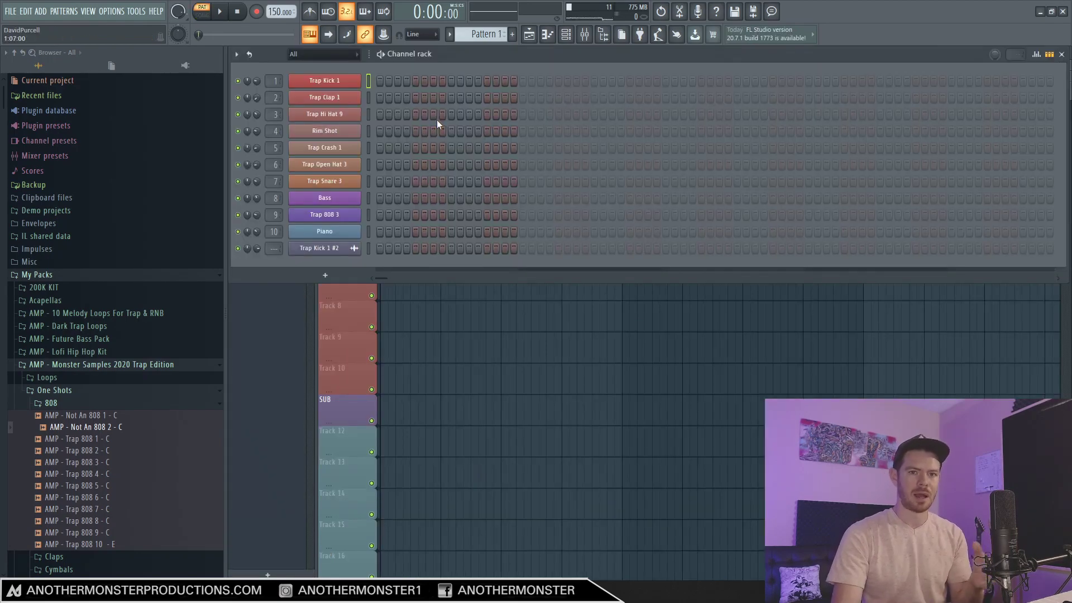
- Add the AMP - Not An 808 2 - C sample and program a Trap Kick hit on step 13
left_click(529, 34)
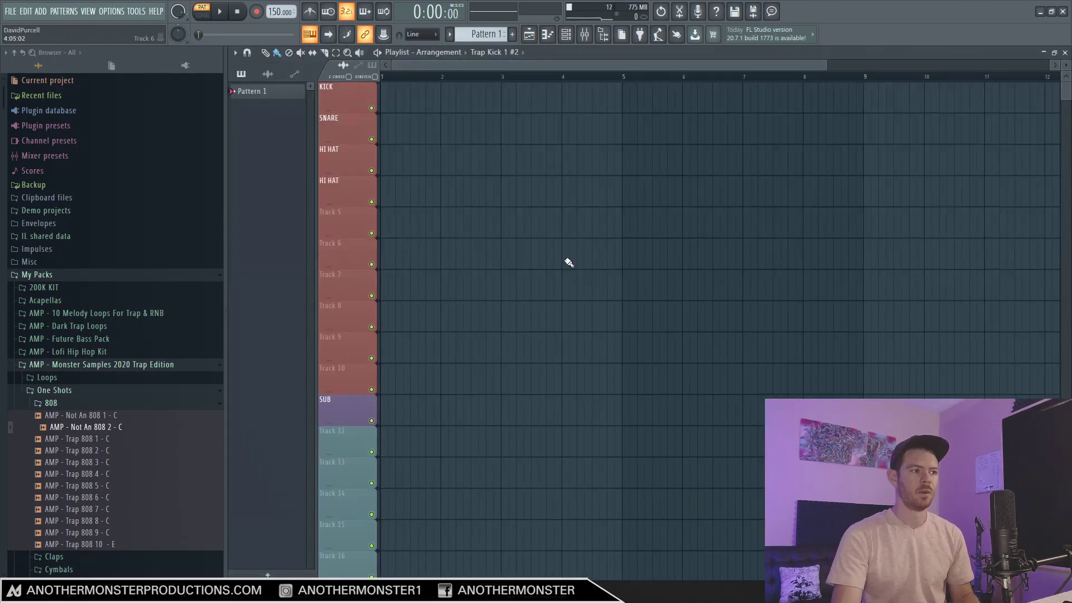
left_click_drag(121, 420, 394, 92)
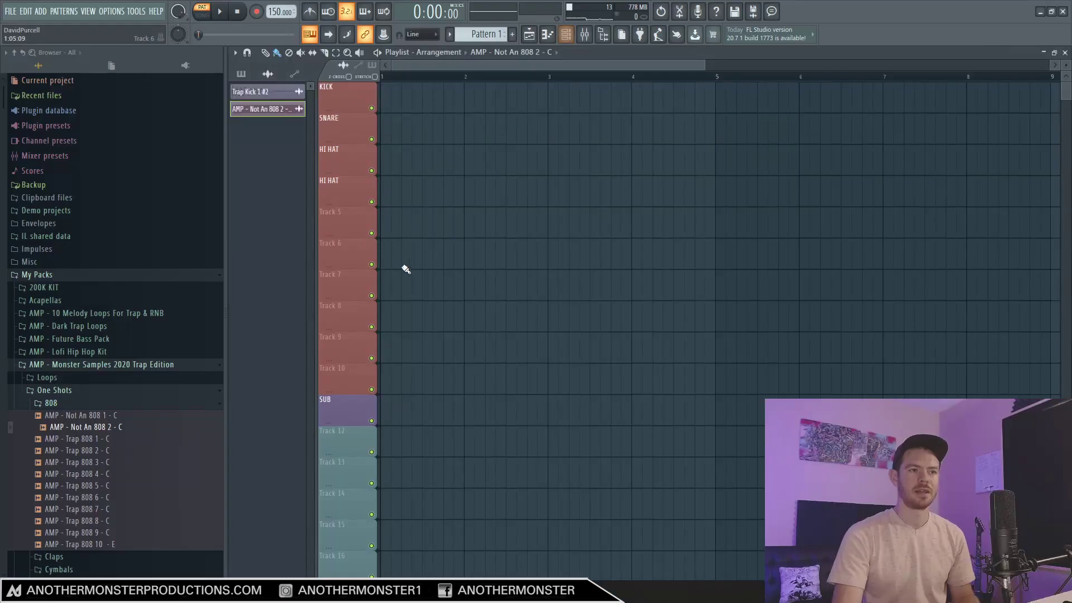
left_click(581, 35)
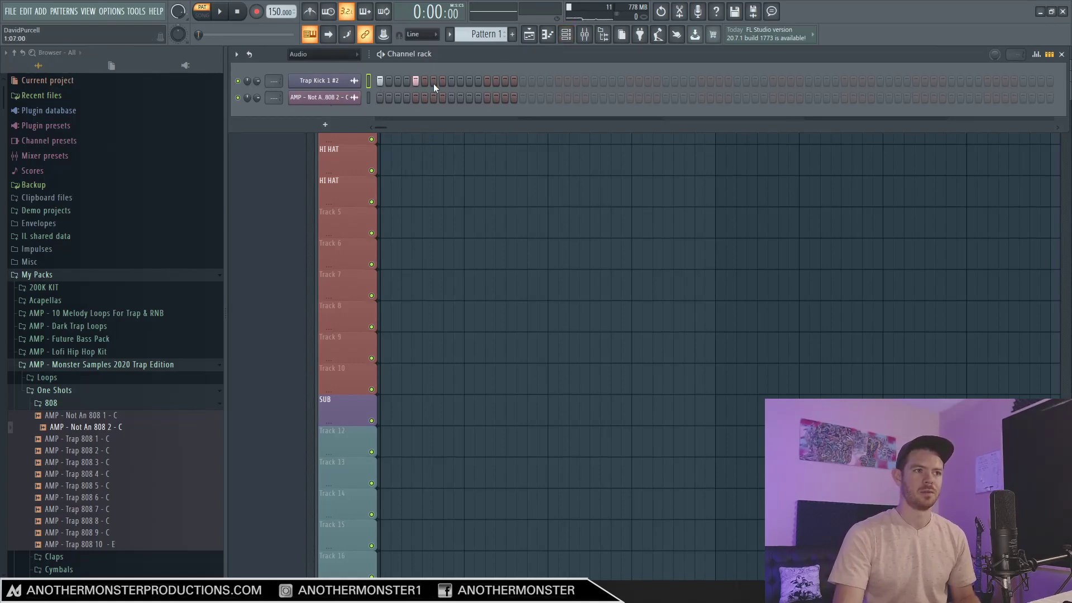
left_click(486, 82)
key("space")
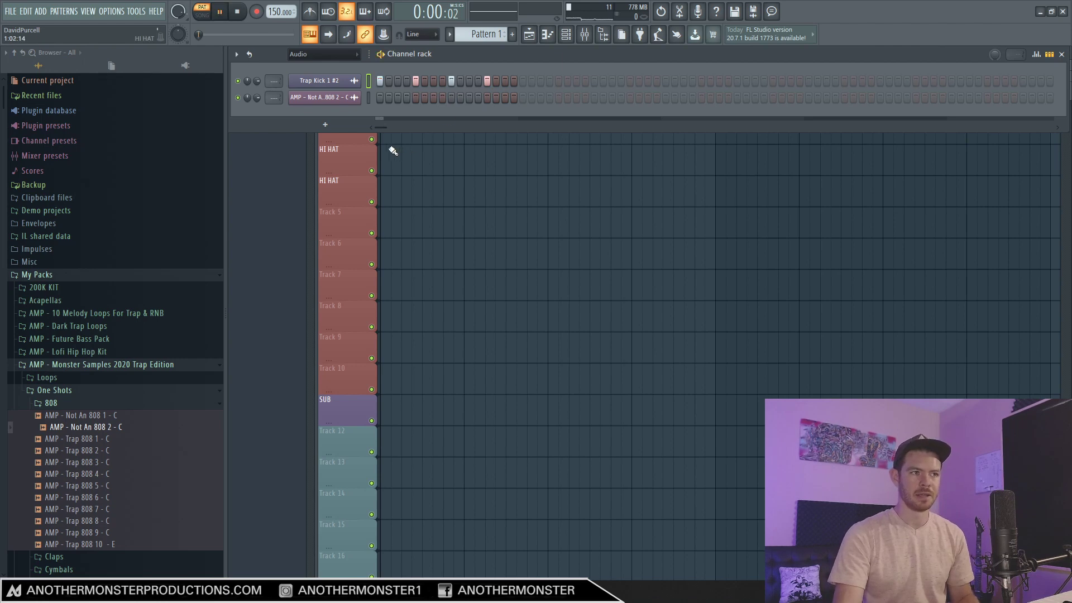
key("space")
- Place Pattern 1 at bar 1 of the KICK track and play it back in Song mode
left_click(528, 35)
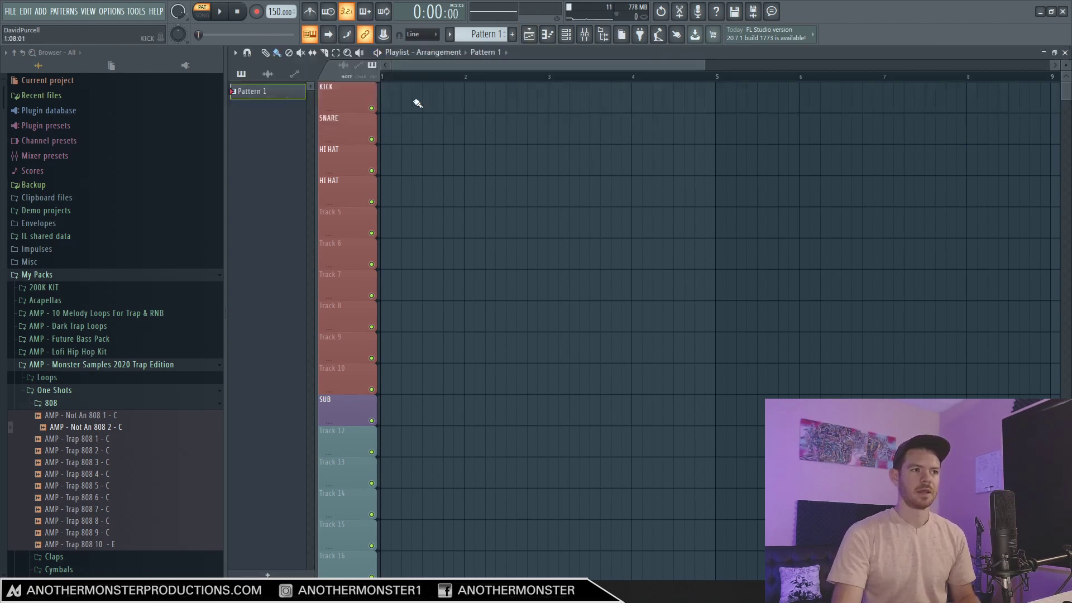
left_click(416, 98)
left_click_drag(703, 68, 519, 69)
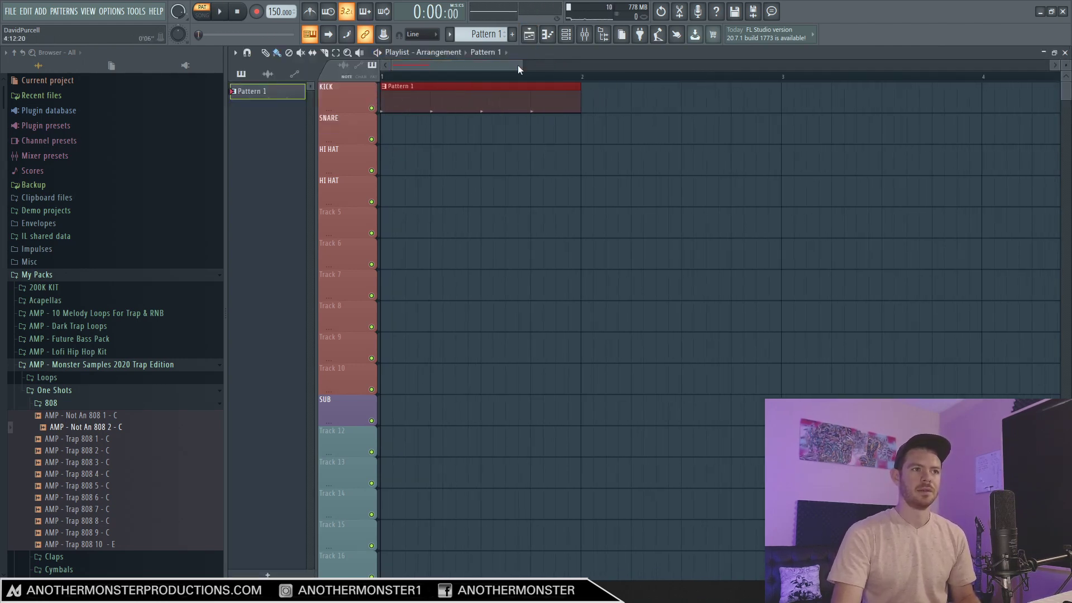
left_click(201, 16)
left_click(220, 12)
left_click(237, 12)
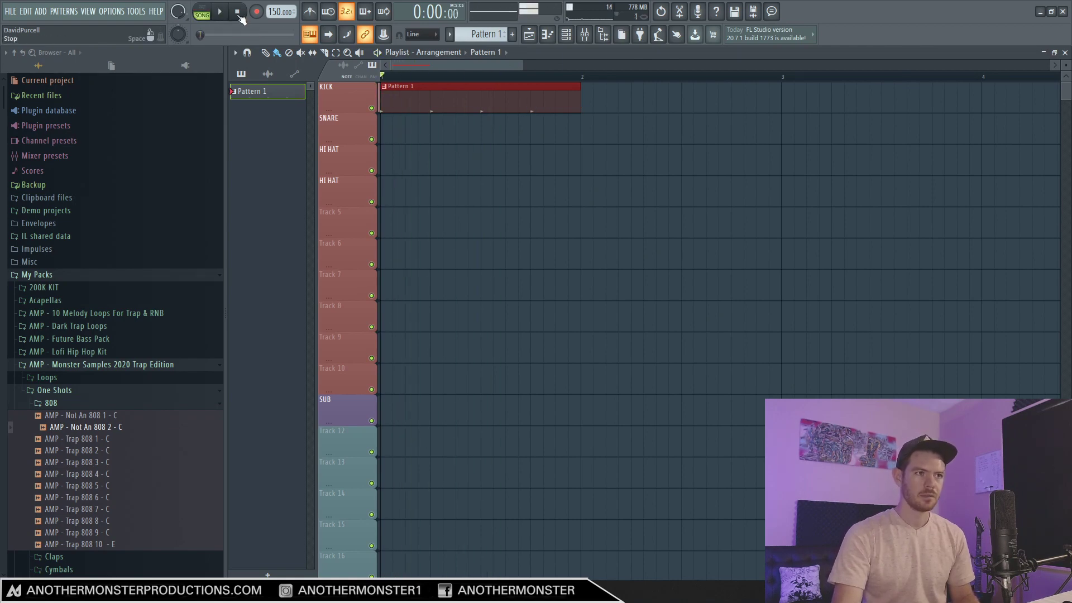
left_click_drag(523, 65, 518, 65)
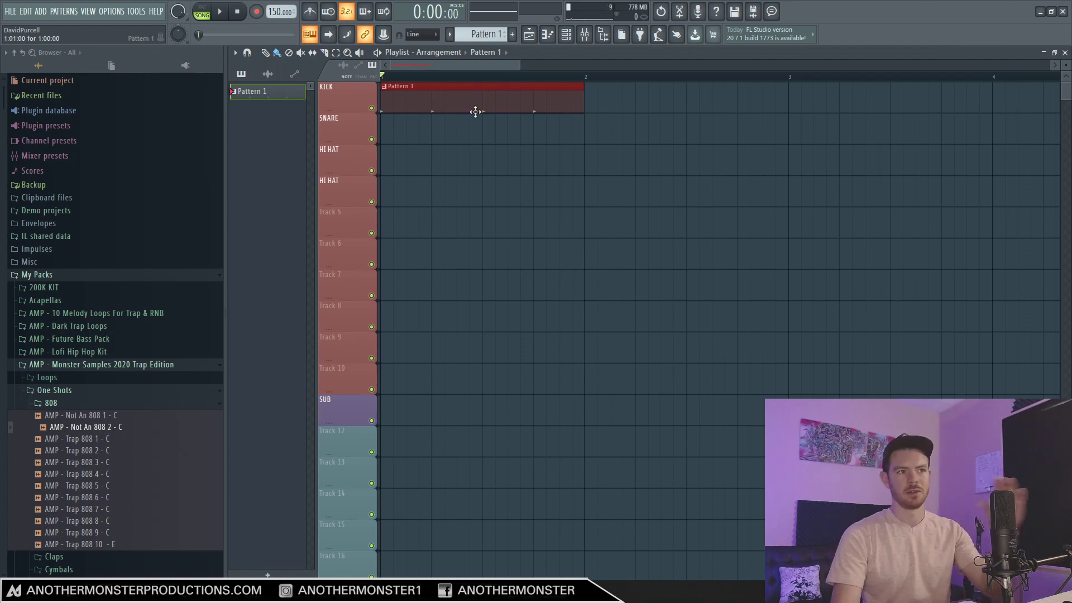
- Quick render Pattern 1 as an audio clip and drop the kick audio on the SNARE track at bar 1
scroll(430, 77, "up", 2)
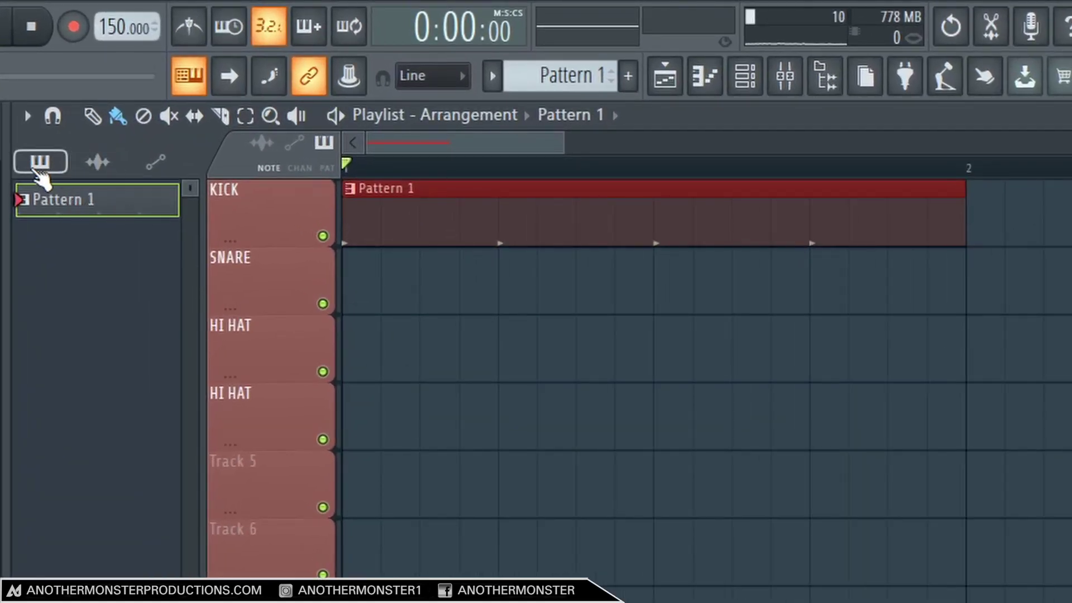
right_click(62, 204)
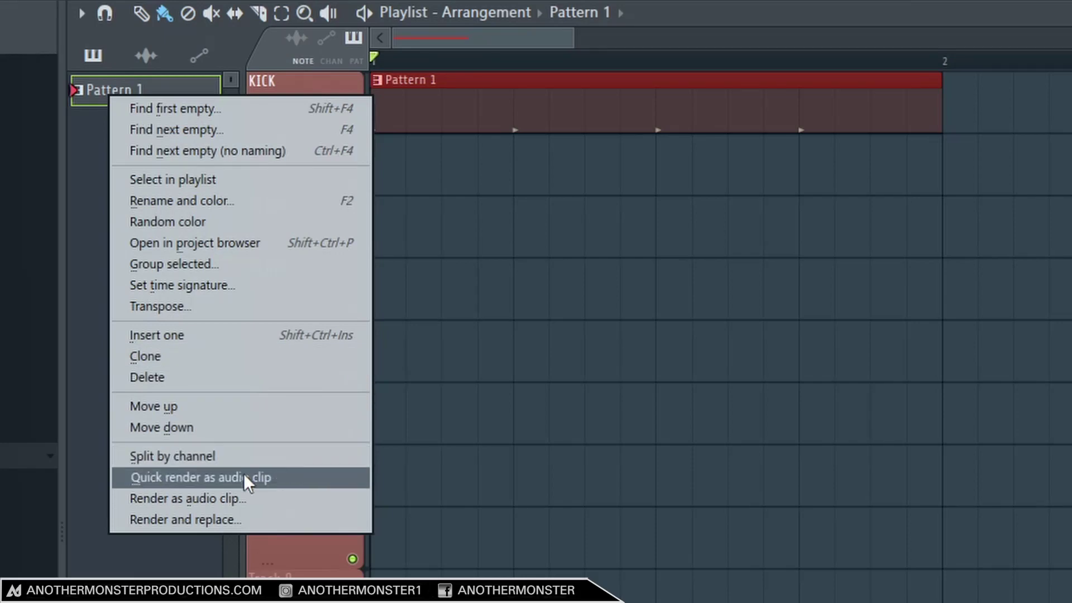
left_click(215, 476)
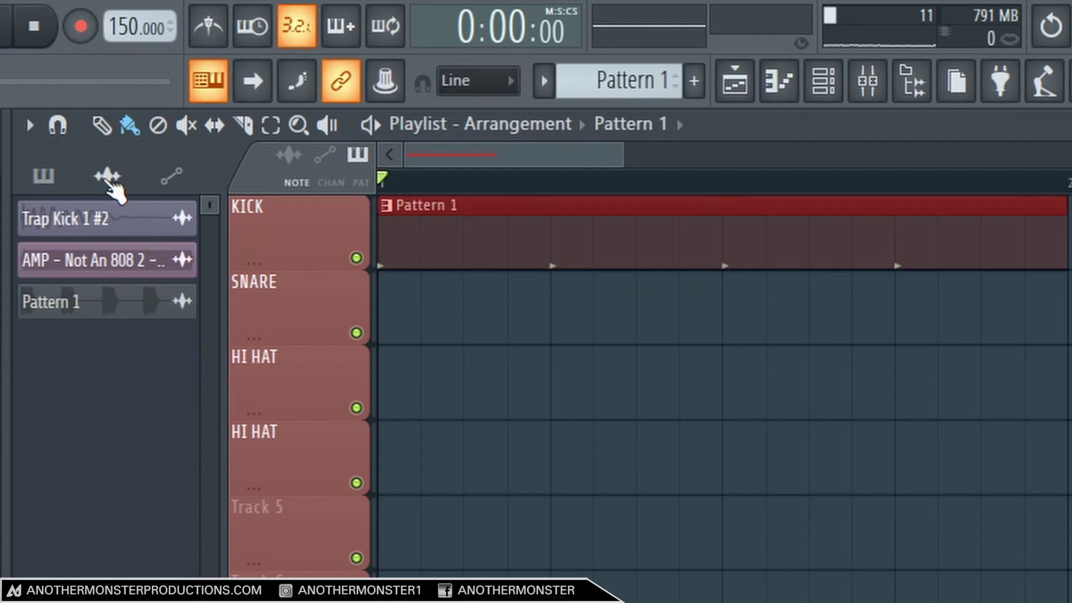
left_click_drag(72, 313, 415, 311)
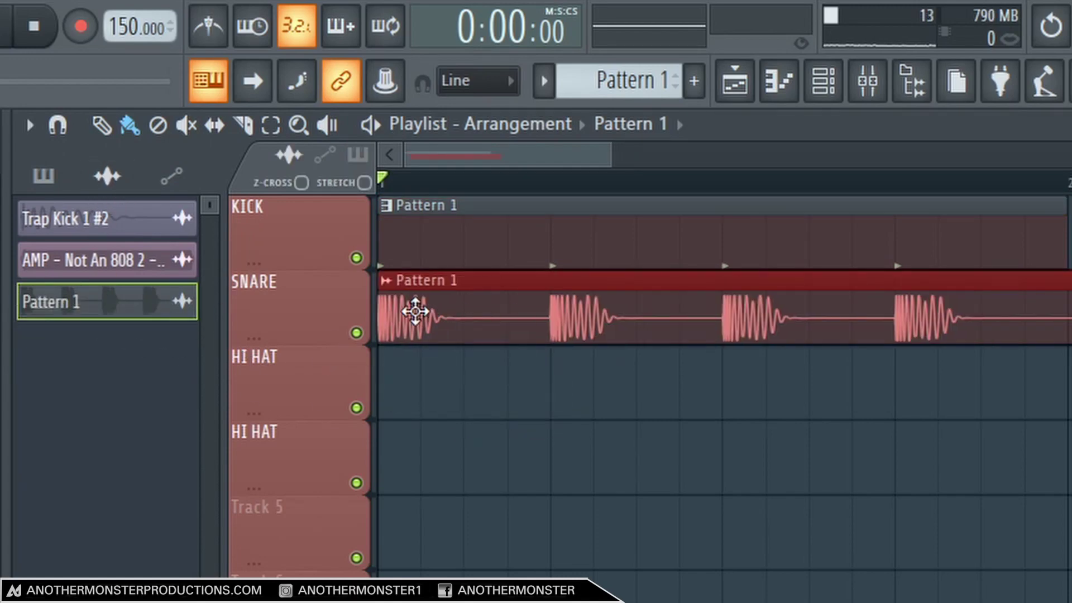
left_click_drag(605, 153, 504, 153)
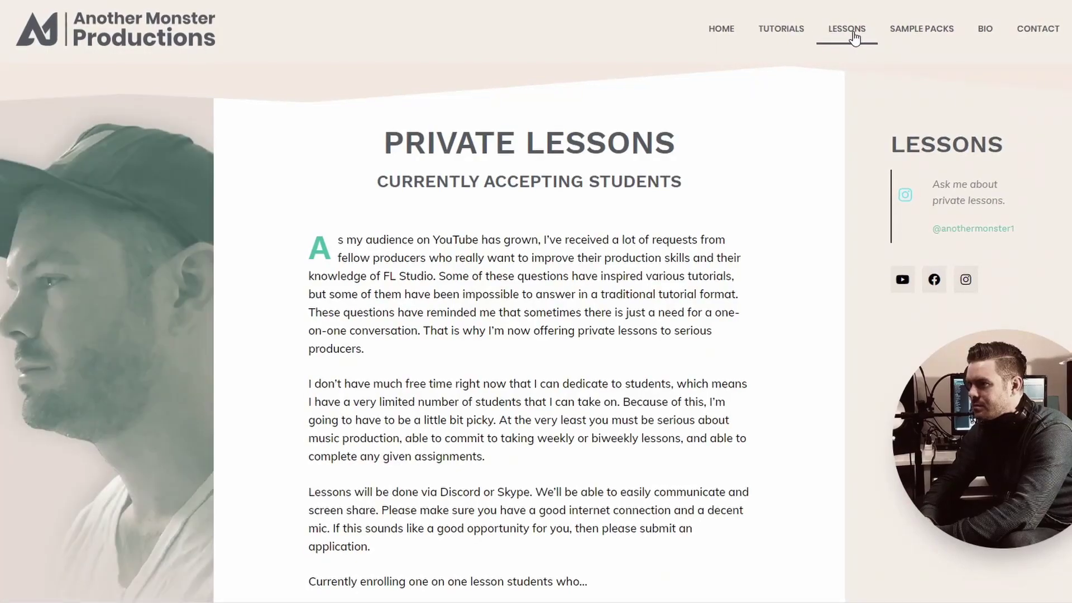
- Scroll down and back up through the Private Lessons page
scroll(781, 197, "down", 7)
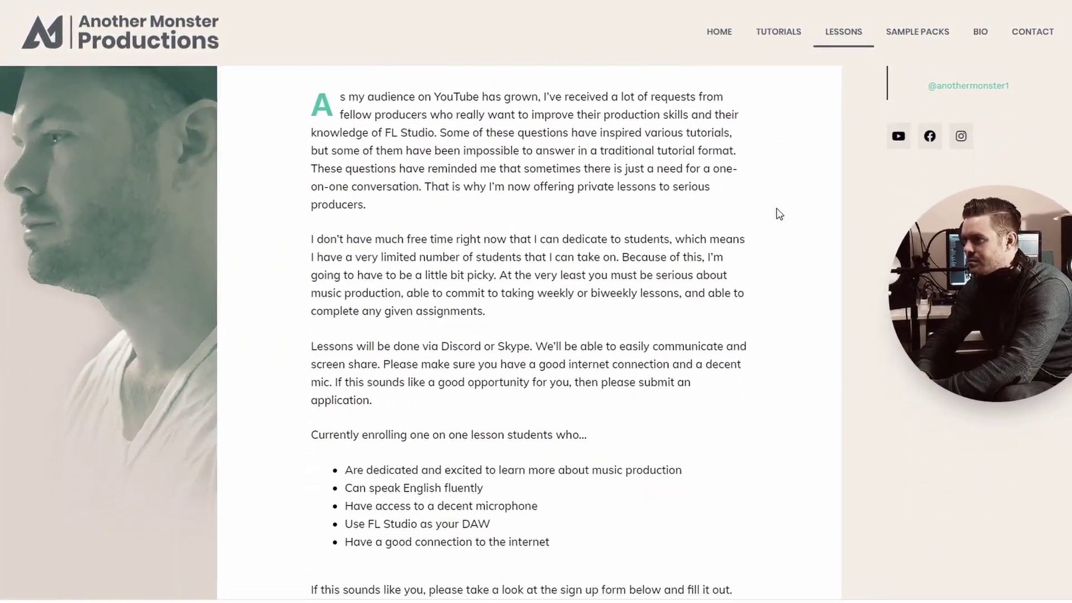
scroll(774, 302, "up", 7)
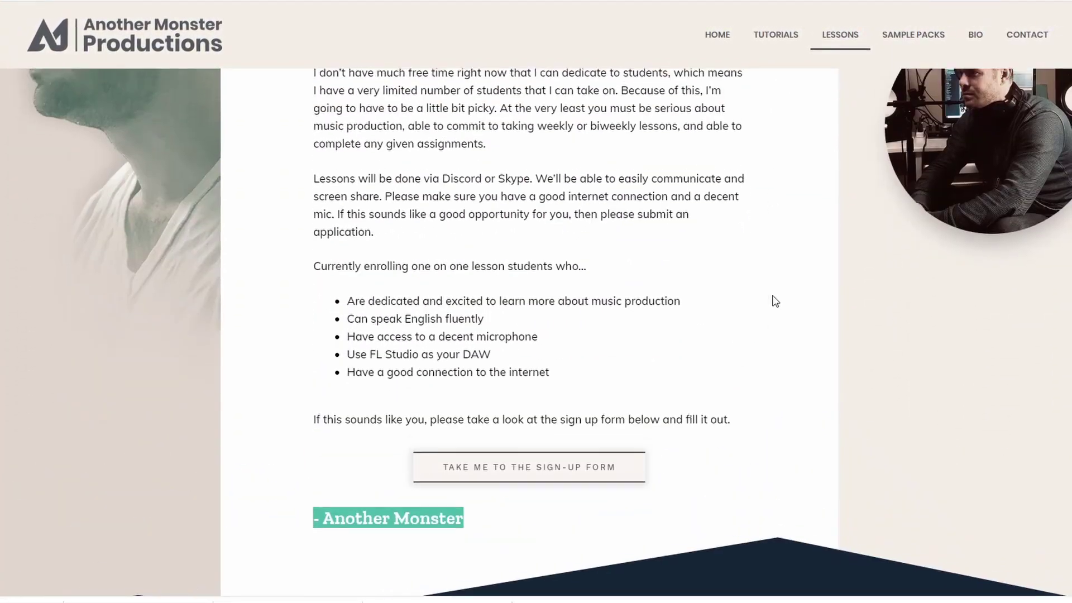